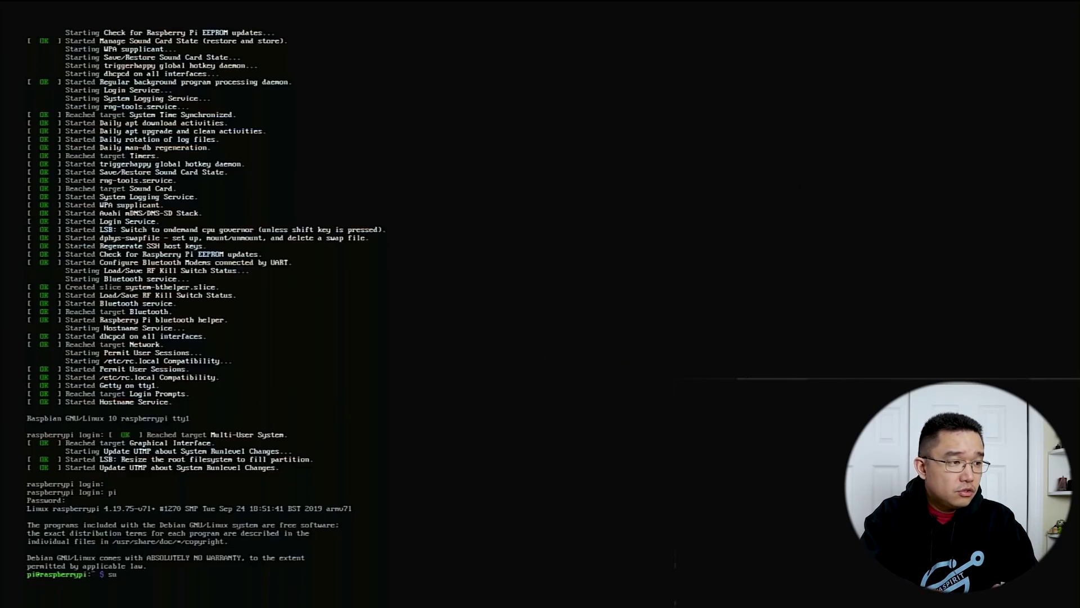
Begin typing the sudo raspi-config command at the logged-in Raspbian shell prompt
{"action": "type", "text": "pi"}
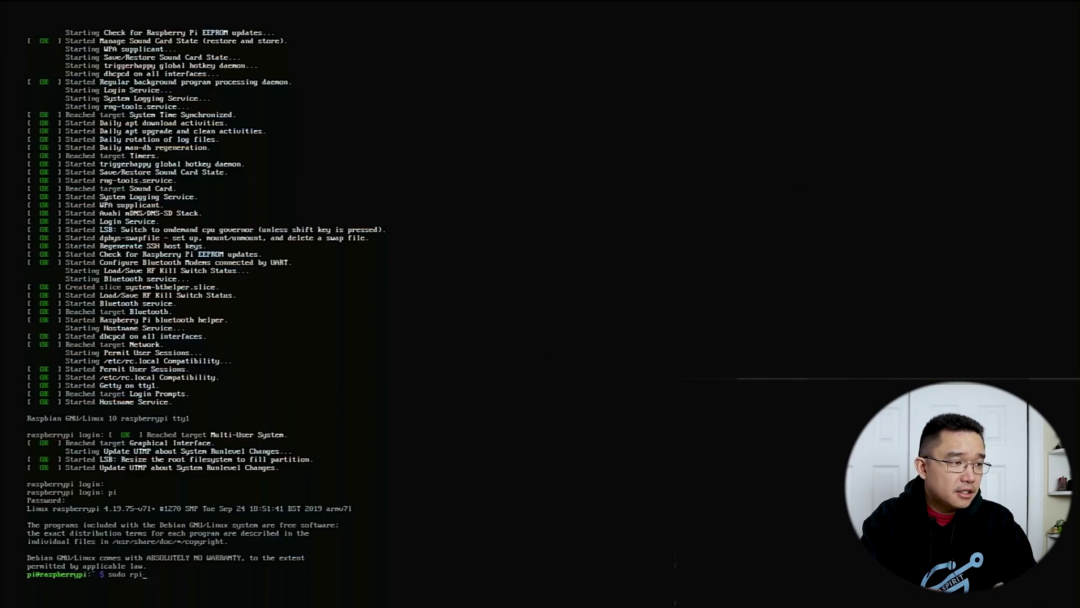
{"action": "type", "text": "-config"}
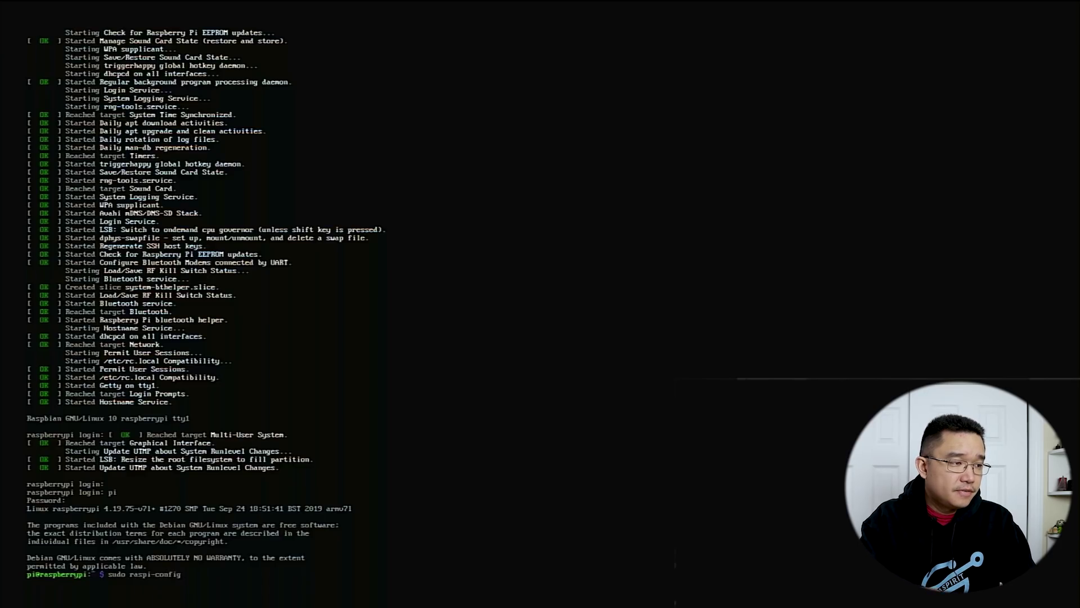
Launch raspi-config and go to 5 Interfacing Options > P2 SSH
{"action": "key", "text": "Return"}
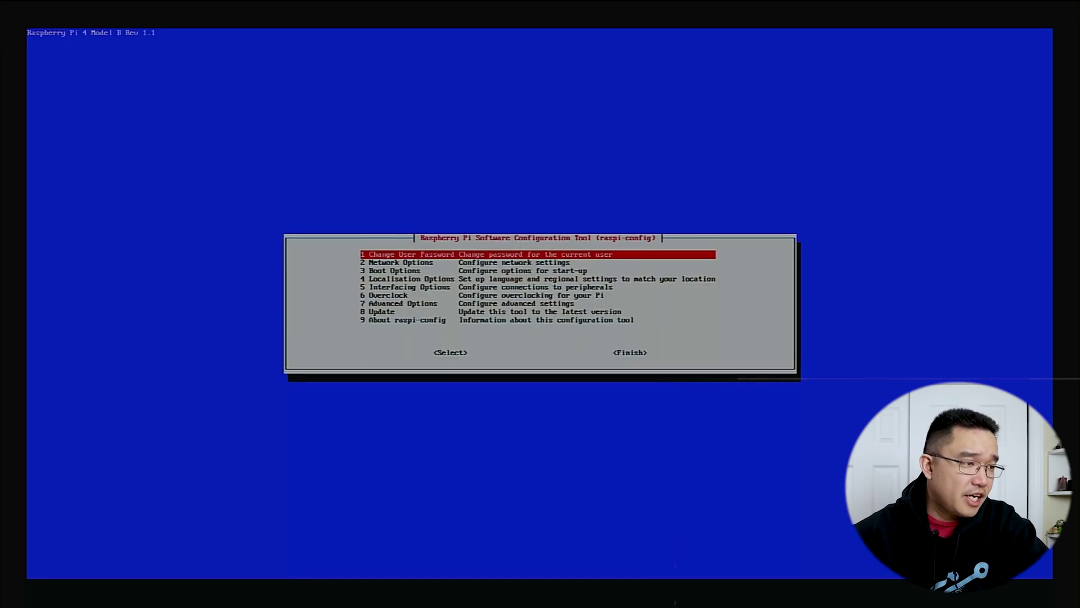
{"action": "key", "text": "Down"}
{"action": "key", "text": "Down"}
{"action": "key", "text": "Down"}
{"action": "key", "text": "Up"}
{"action": "key", "text": "Up"}
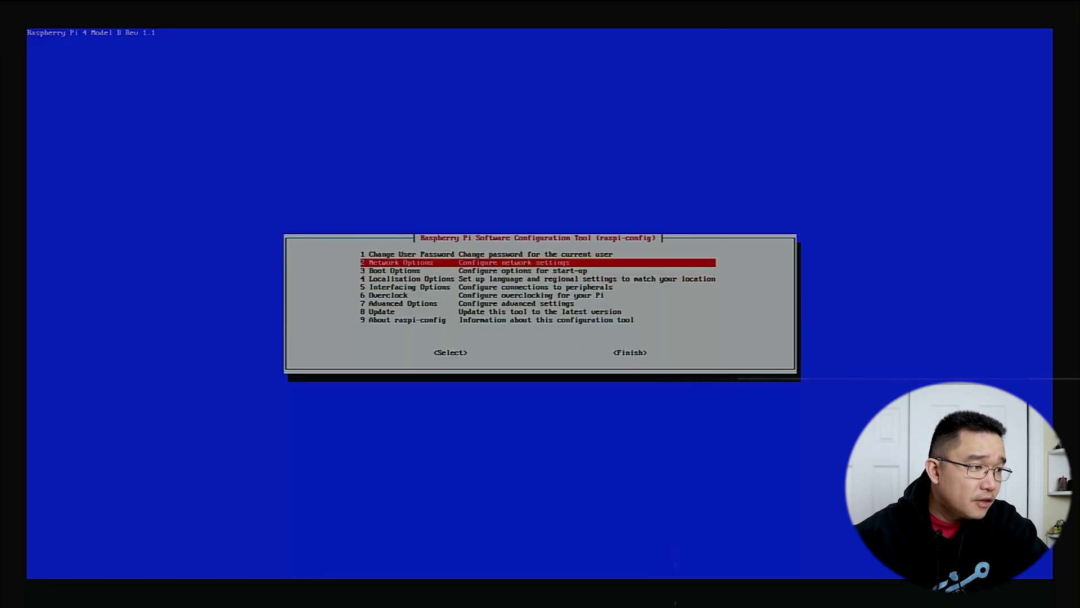
{"action": "key", "text": "Down"}
{"action": "key", "text": "Down"}
{"action": "key", "text": "Down"}
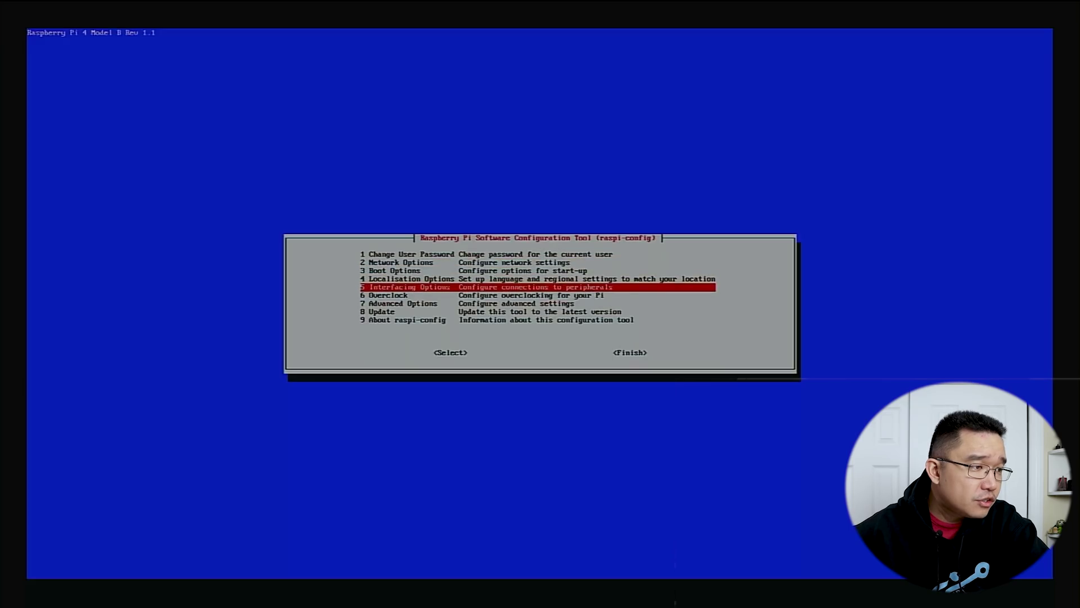
{"action": "key", "text": "Down"}
{"action": "key", "text": "Down"}
{"action": "key", "text": "Up"}
{"action": "key", "text": "Up"}
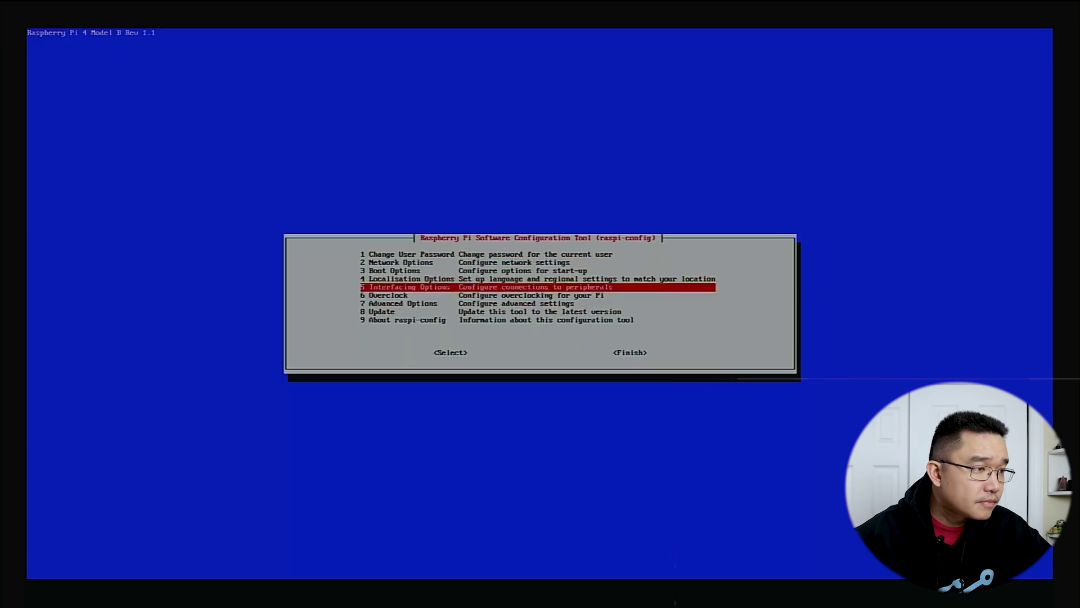
{"action": "key", "text": "Return"}
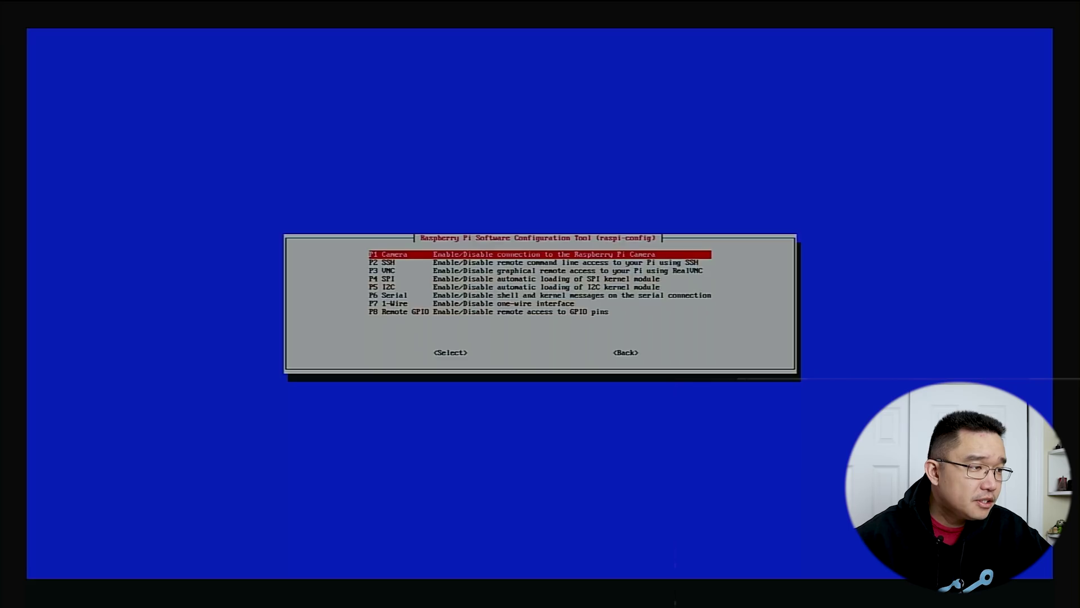
{"action": "key", "text": "Down"}
{"action": "key", "text": "Up"}
{"action": "key", "text": "Down"}
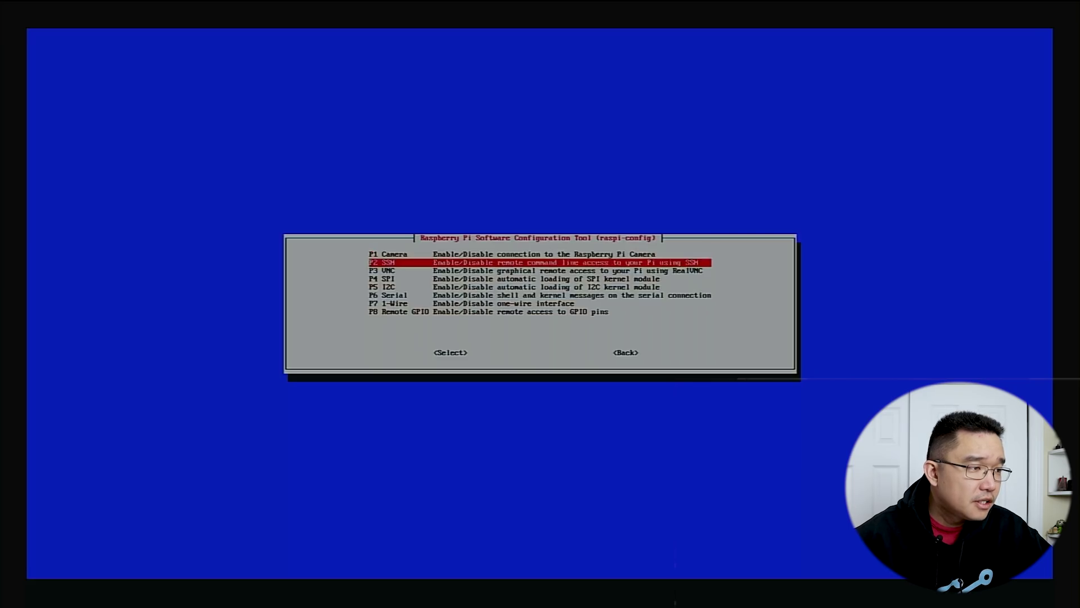
{"action": "key", "text": "Return"}
Enable the SSH server, acknowledge the confirmation, and exit raspi-config with Finish
{"action": "key", "text": "Left"}
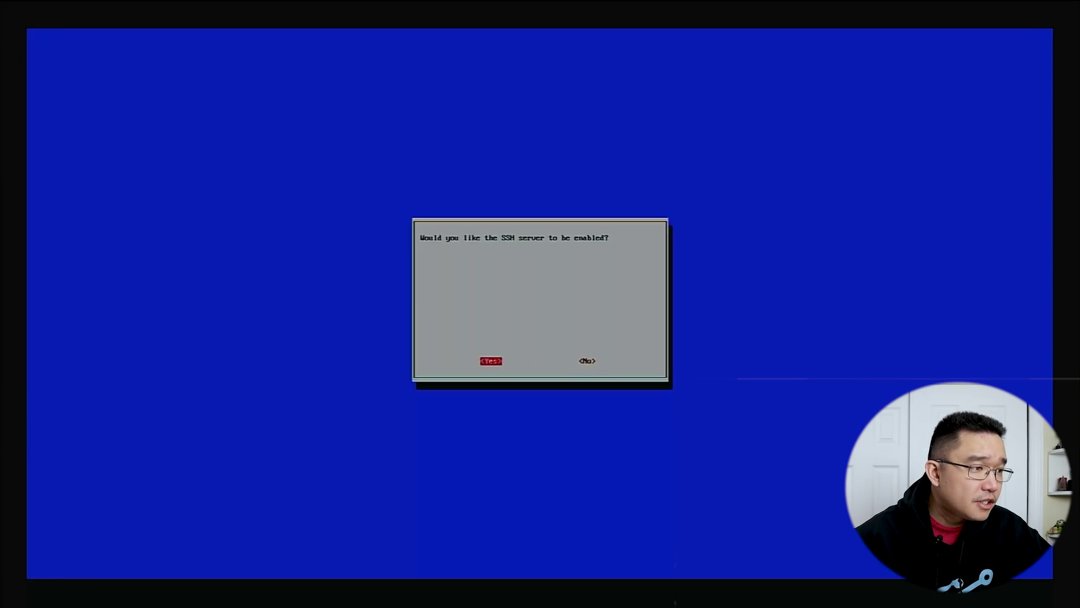
{"action": "key", "text": "Return"}
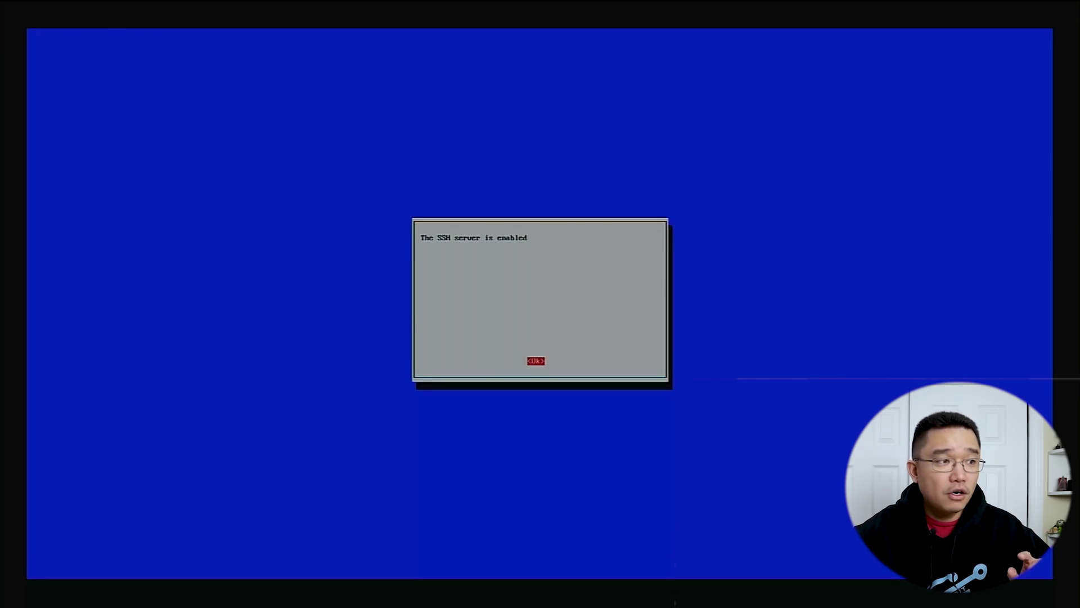
{"action": "key", "text": "Return"}
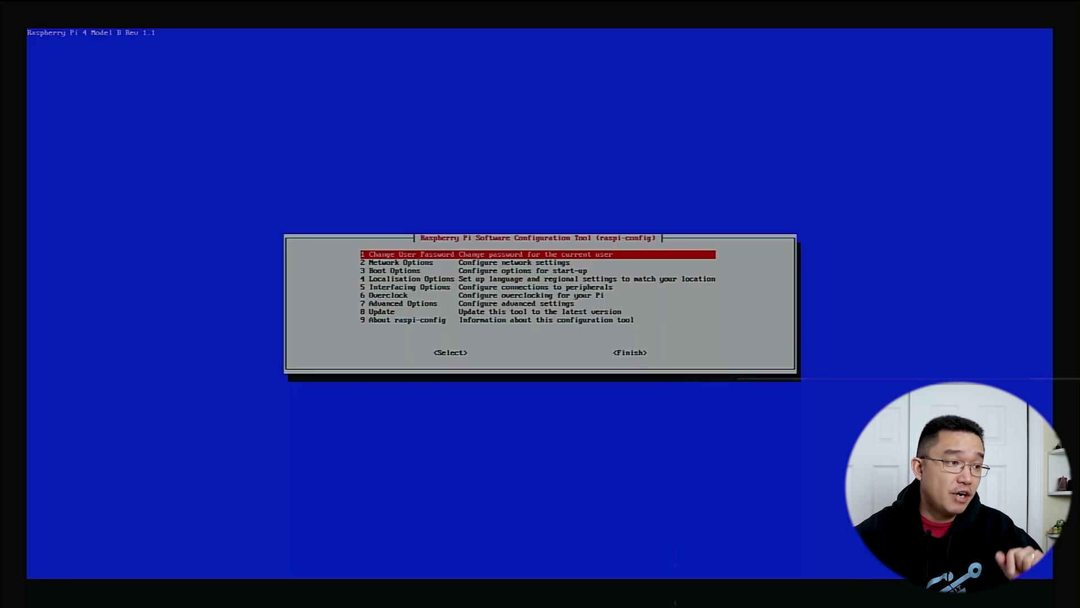
{"action": "key", "text": "Tab"}
{"action": "key", "text": "Tab"}
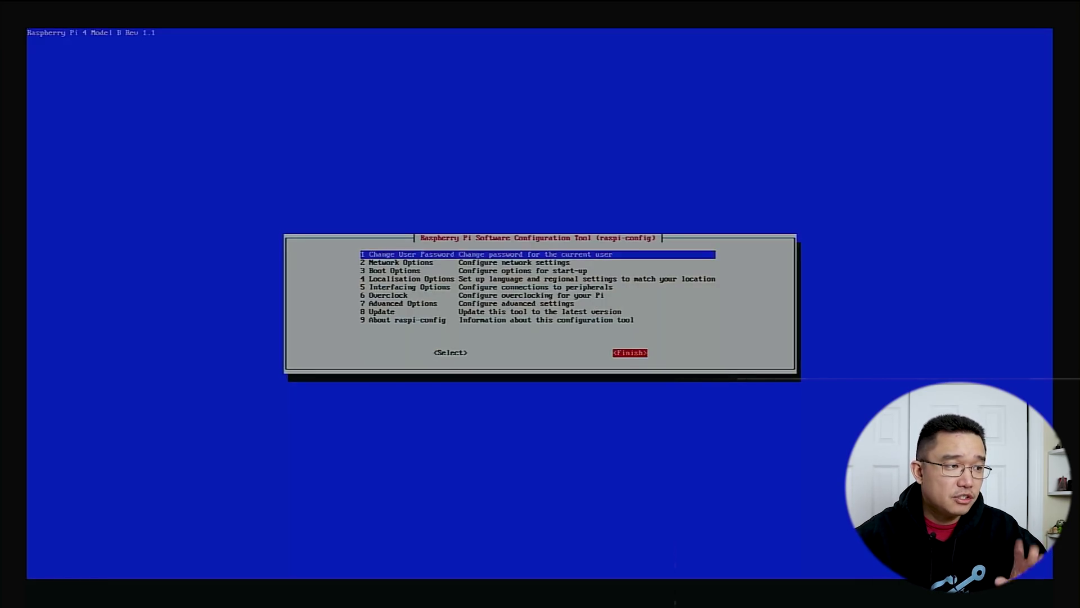
{"action": "key", "text": "Return"}
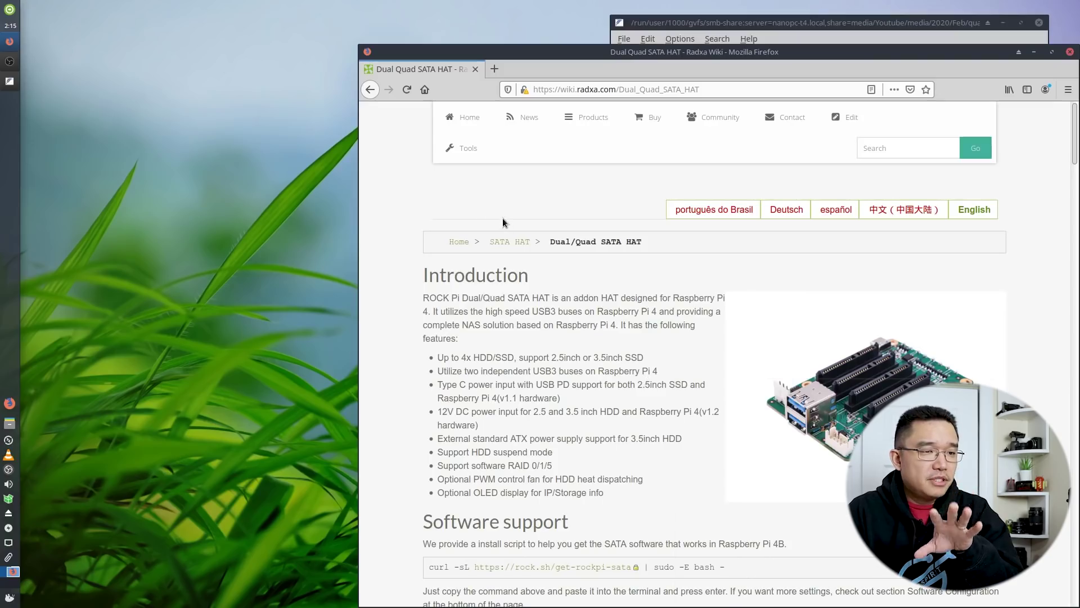
Find the curl install command under Software support and open a terminal at mid-screen
{"action": "scroll", "coordinate": [506, 242], "scroll_direction": "down", "scroll_amount": 2}
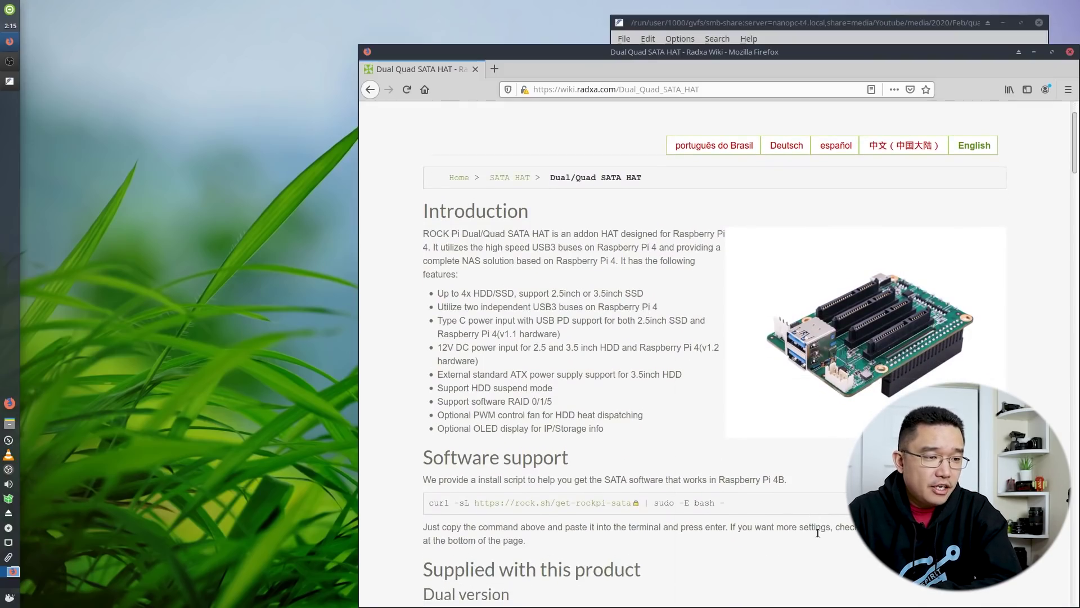
{"action": "left_click_drag", "start_coordinate": [738, 507], "coordinate": [420, 490]}
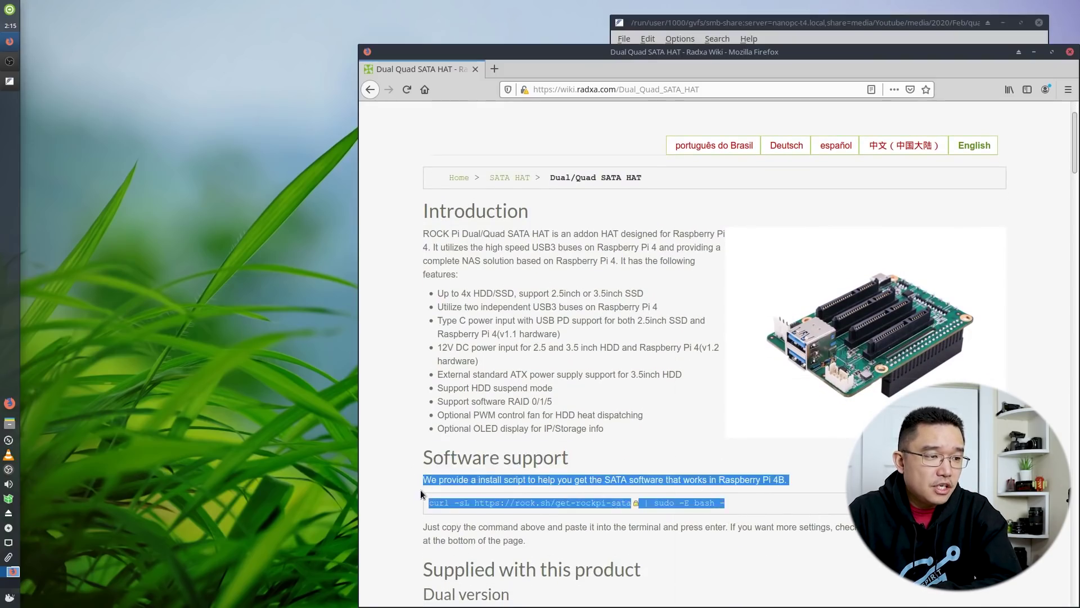
{"action": "left_click", "coordinate": [417, 487]}
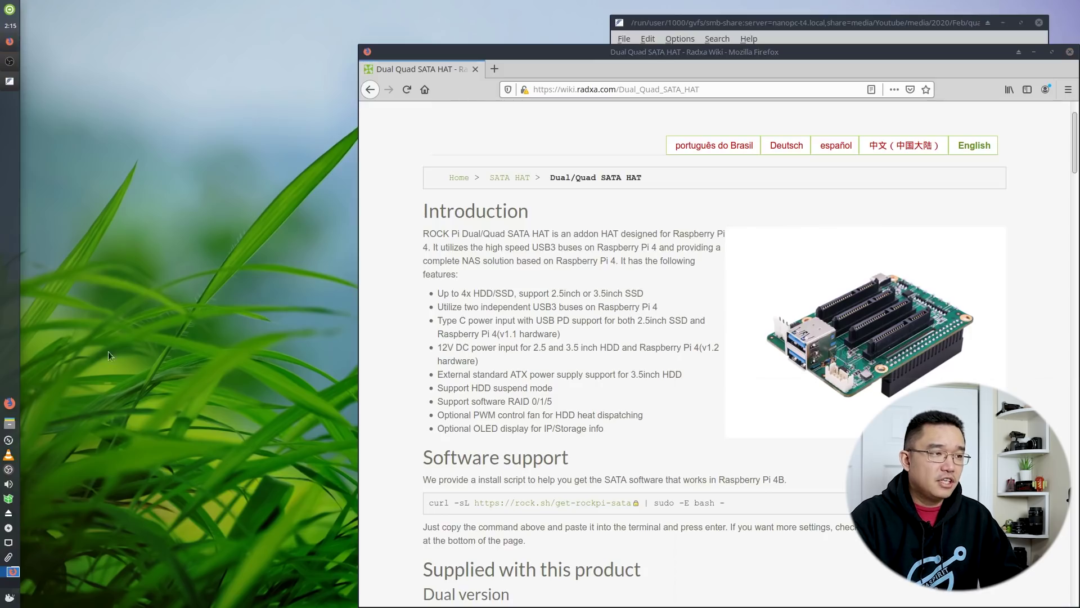
{"action": "key", "text": "ctrl+alt+t"}
{"action": "left_click_drag", "start_coordinate": [189, 15], "coordinate": [283, 171]}
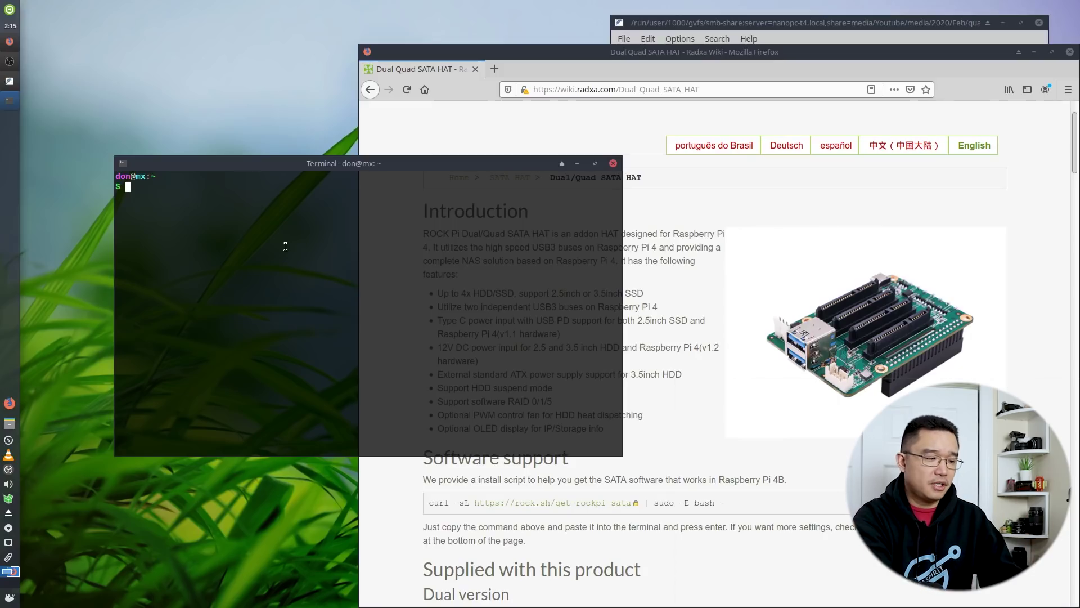
{"action": "key", "text": "ctrl+plus"}
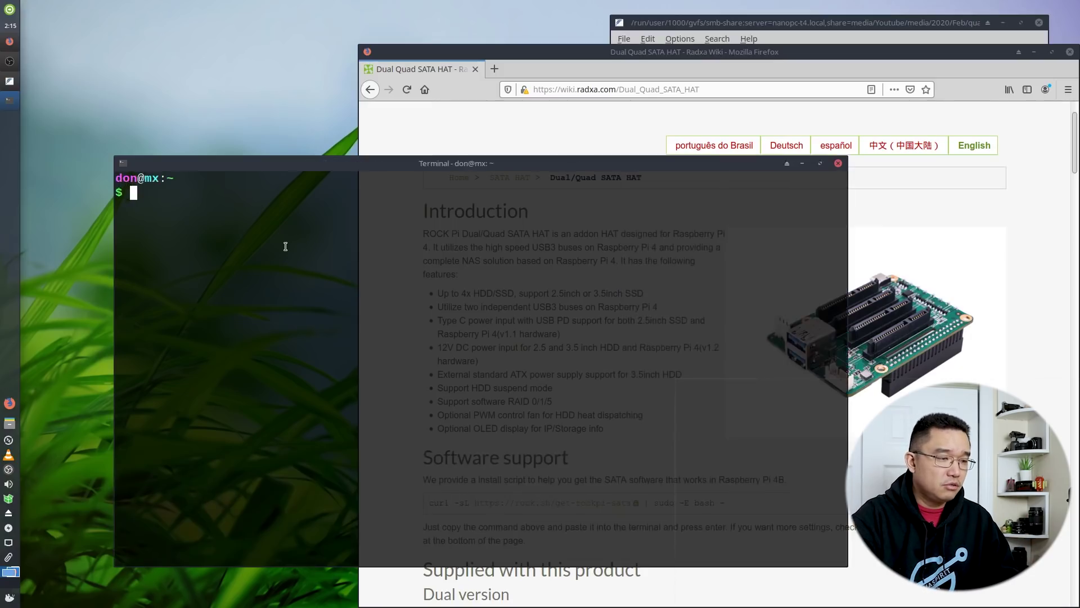
{"action": "key", "text": "ctrl+plus"}
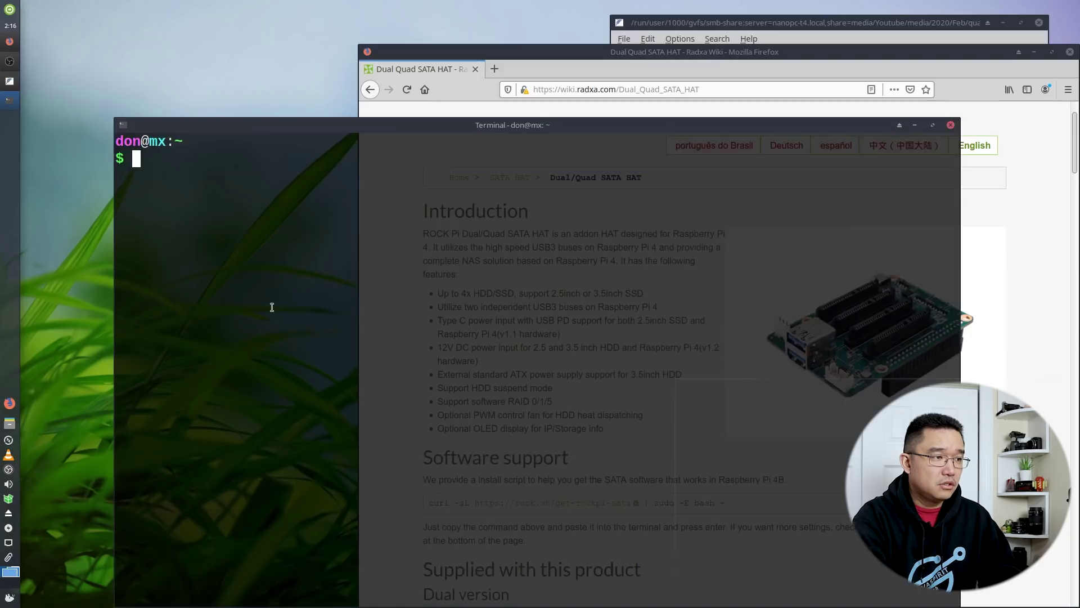
{"action": "left_click_drag", "start_coordinate": [404, 124], "coordinate": [363, 66]}
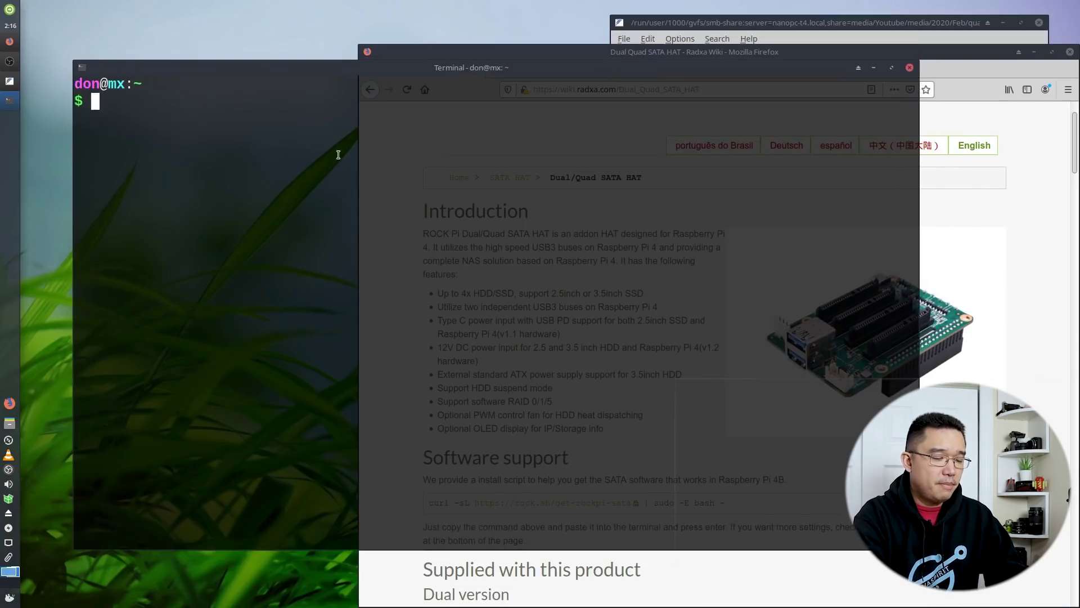
{"action": "type", "text": "ss"}
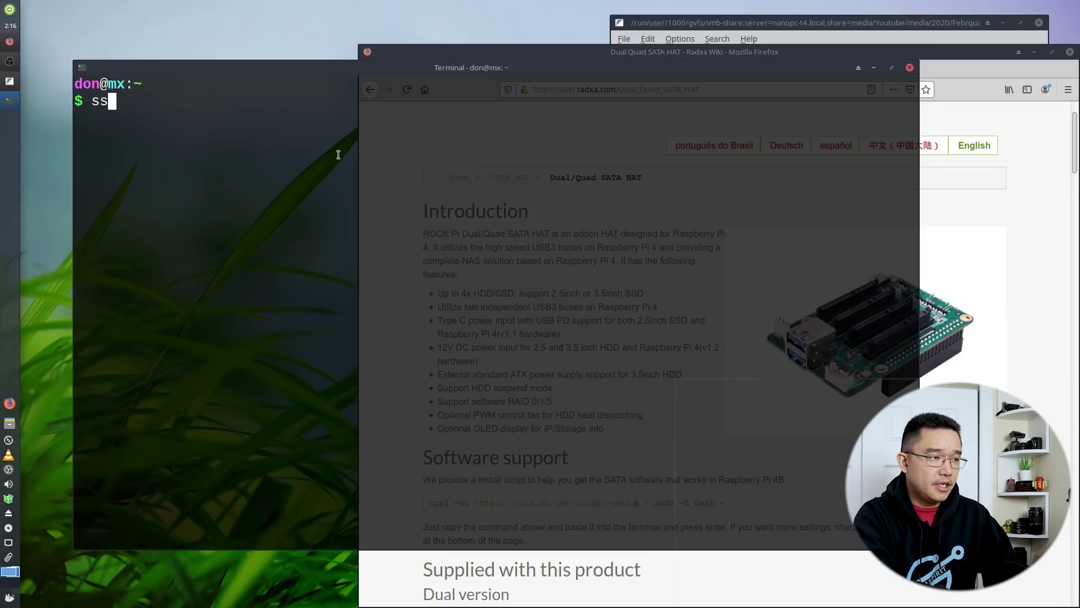
{"action": "type", "text": "h pi@192.168.105."}
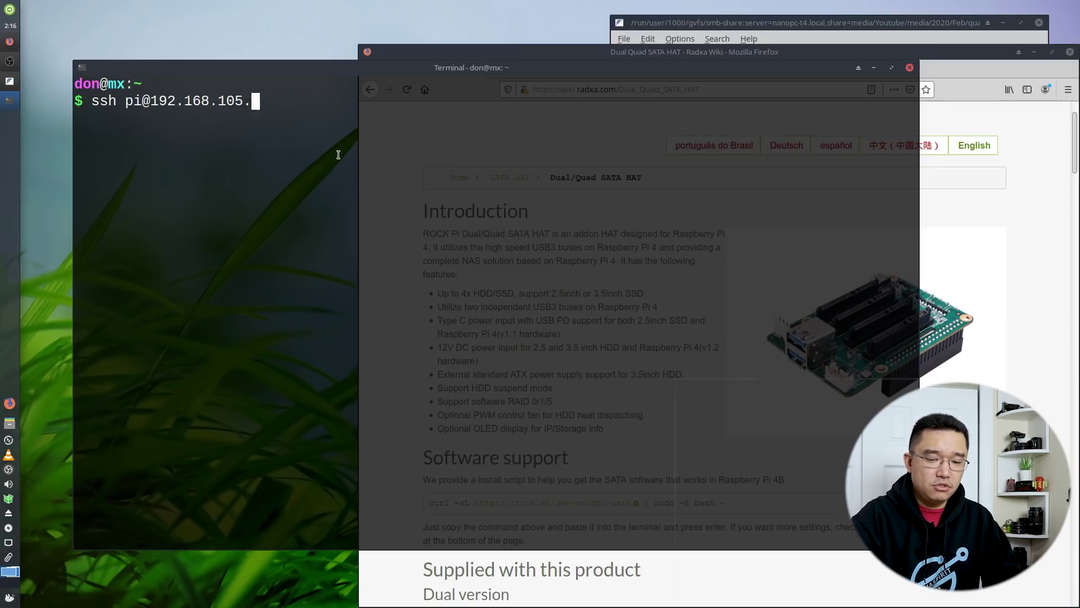
{"action": "type", "text": "141"}
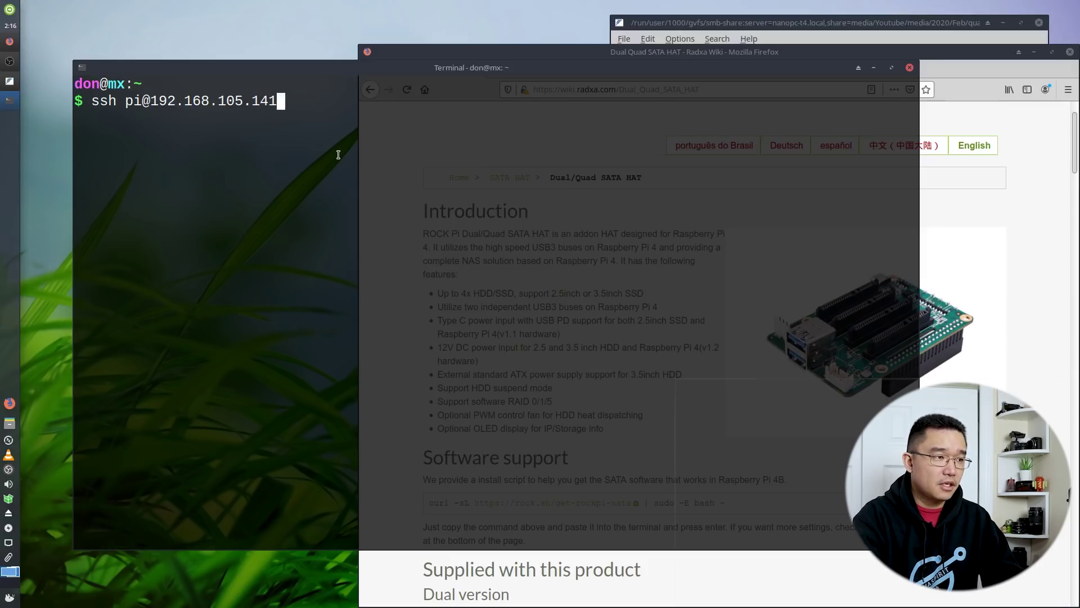
{"action": "key", "text": "Return"}
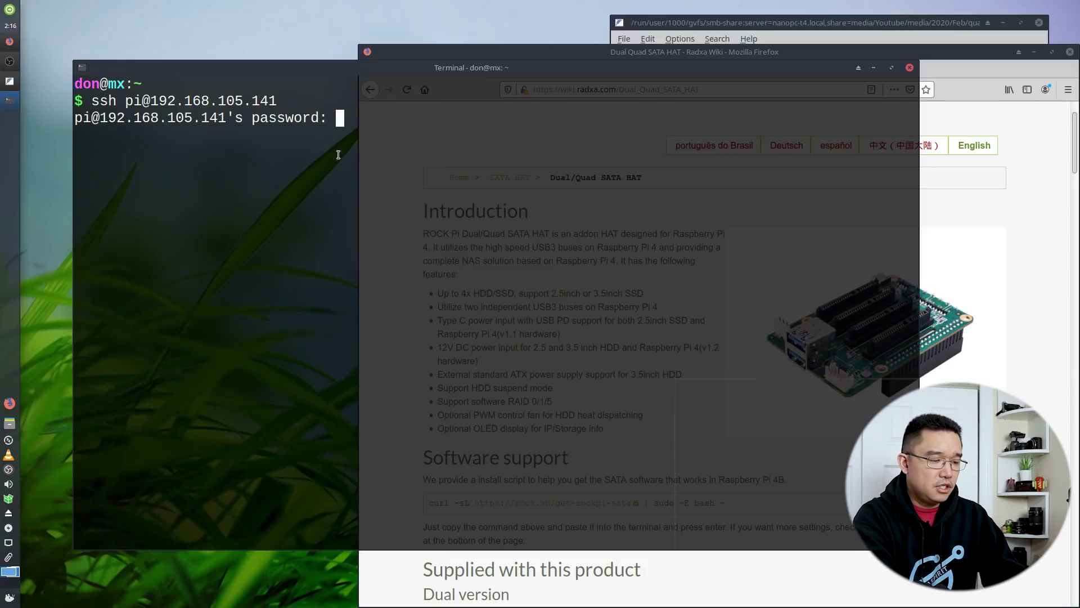
{"action": "key", "text": "Return"}
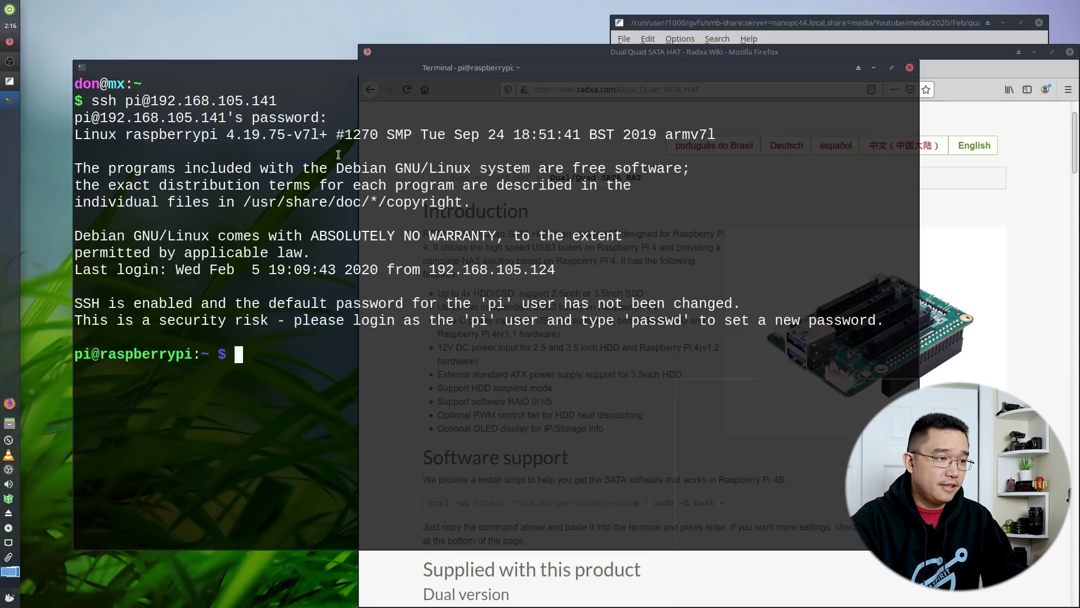
Copy the curl SATA HAT install command from the Radxa wiki page
{"action": "left_click", "coordinate": [945, 315]}
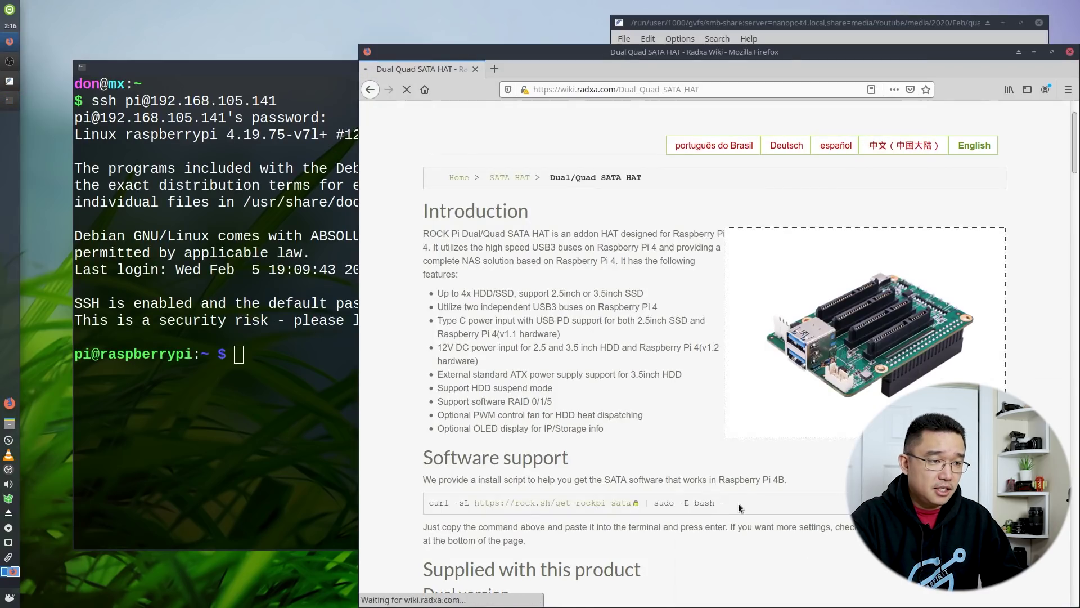
{"action": "left_click_drag", "start_coordinate": [726, 502], "coordinate": [420, 493]}
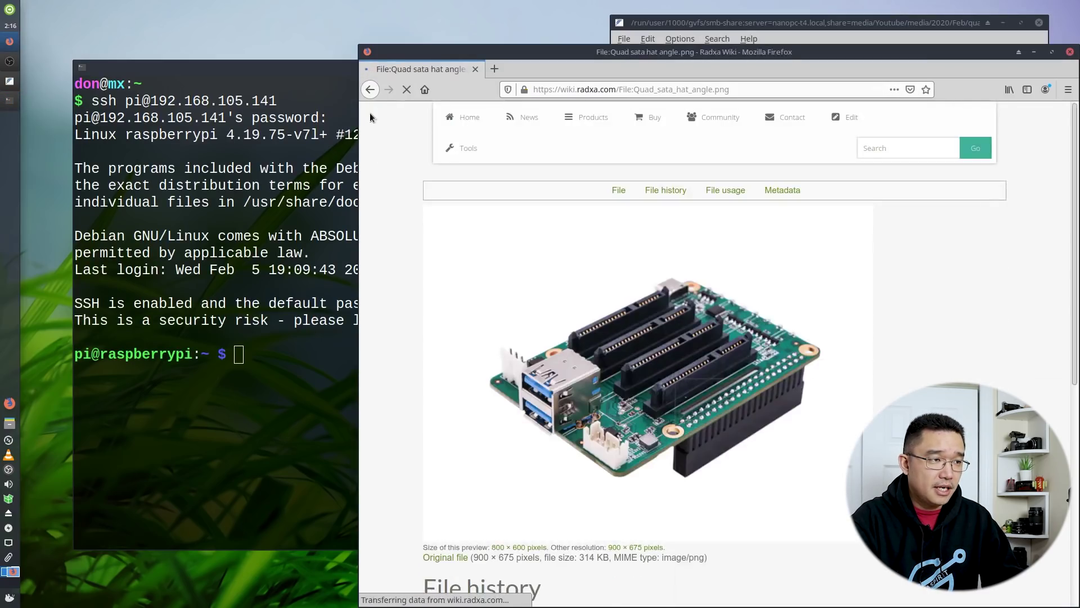
{"action": "left_click", "coordinate": [370, 90]}
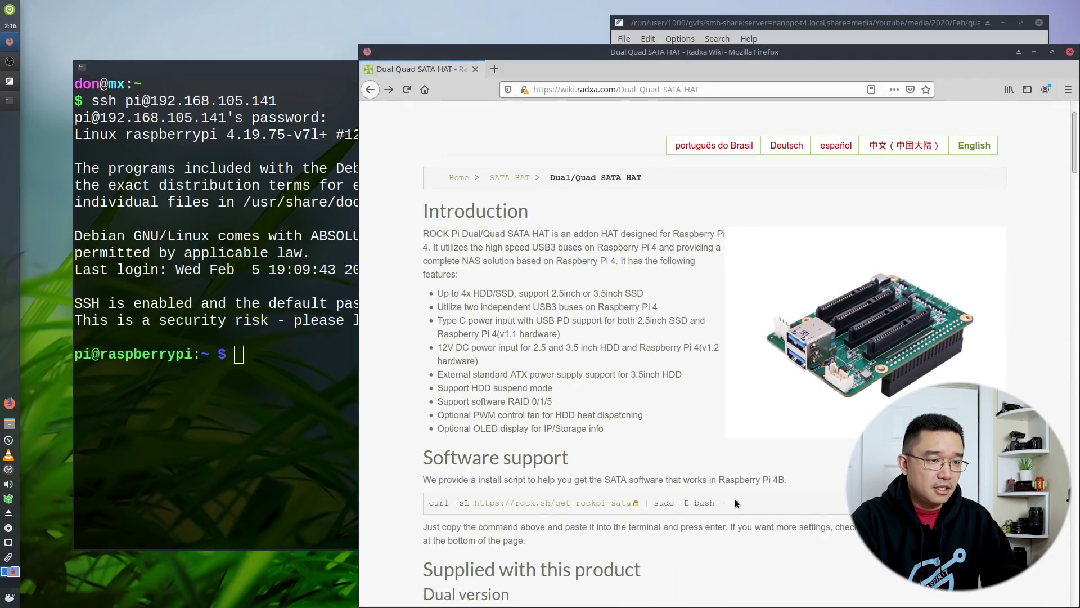
{"action": "left_click_drag", "start_coordinate": [726, 503], "coordinate": [423, 506]}
{"action": "right_click", "coordinate": [432, 504]}
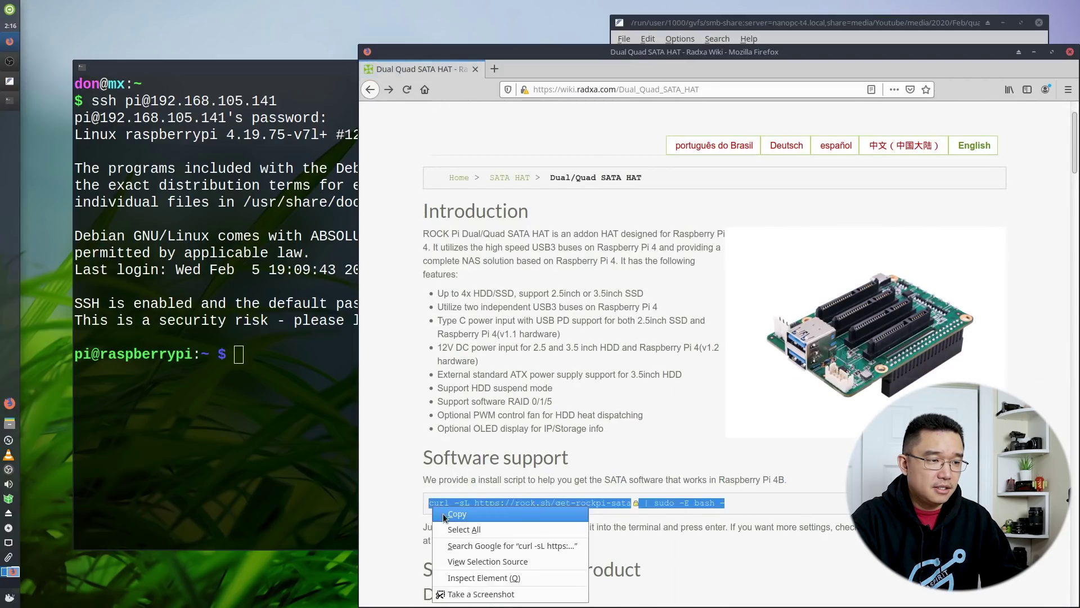
{"action": "left_click", "coordinate": [456, 512]}
Paste and run the install command on the Pi, answering y to install packages
{"action": "left_click", "coordinate": [225, 414]}
{"action": "right_click", "coordinate": [293, 403]}
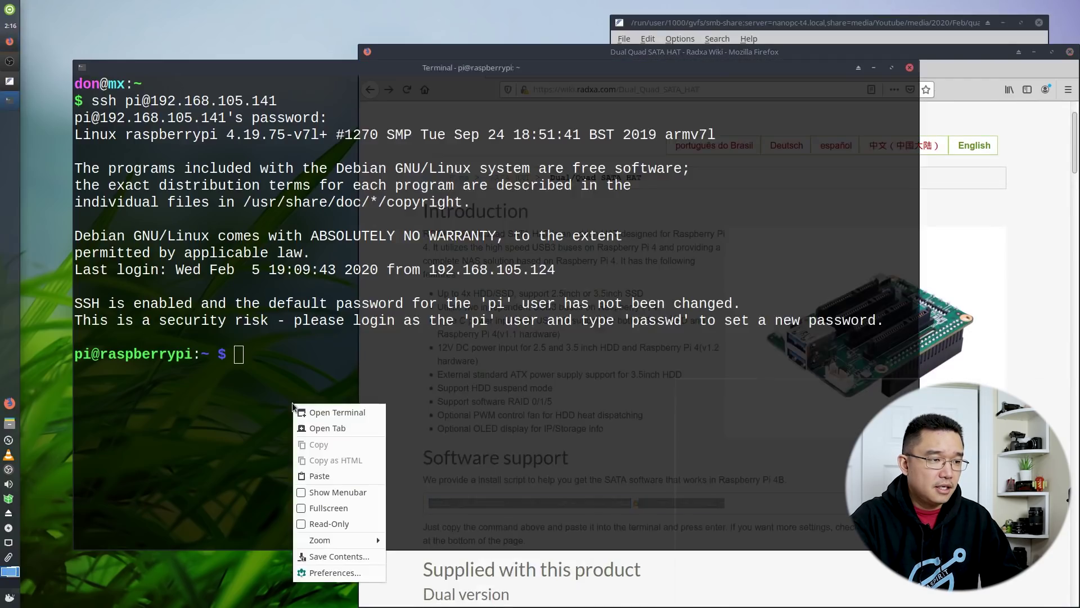
{"action": "left_click", "coordinate": [322, 476]}
{"action": "key", "text": "Return"}
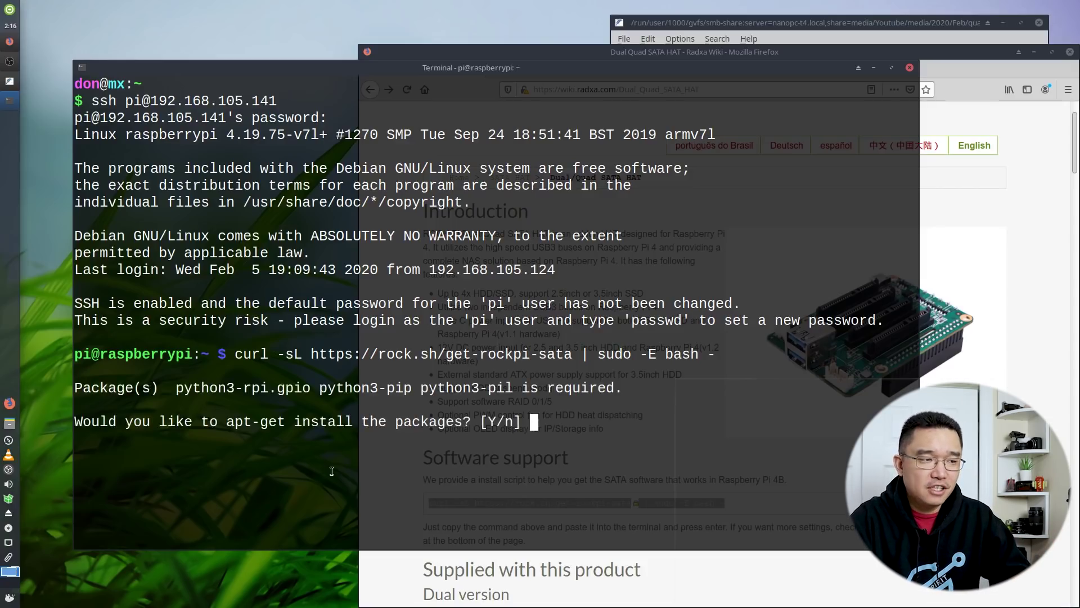
{"action": "type", "text": "y"}
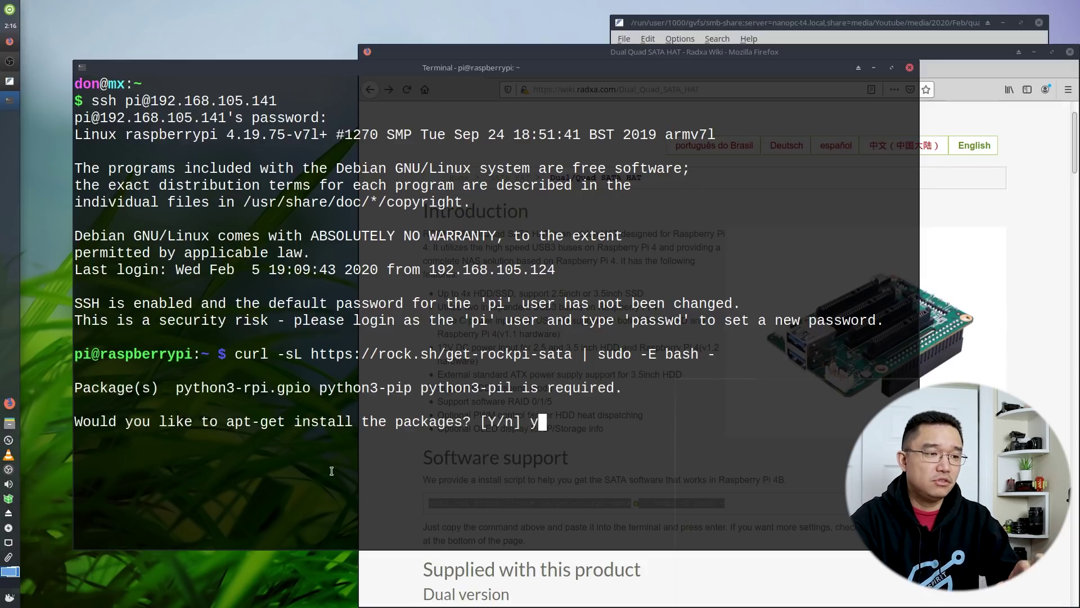
{"action": "key", "text": "Return"}
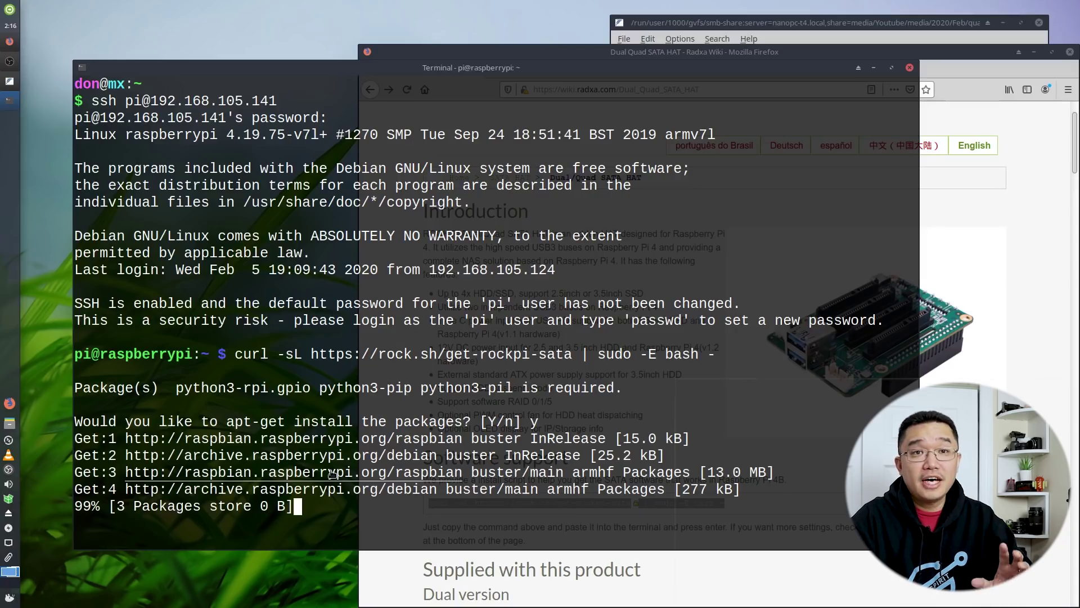
Scroll to the default /etc/rockpi-sata.conf and highlight the fan levels (lv3 50) and click = slider
{"action": "key", "text": "alt+Tab"}
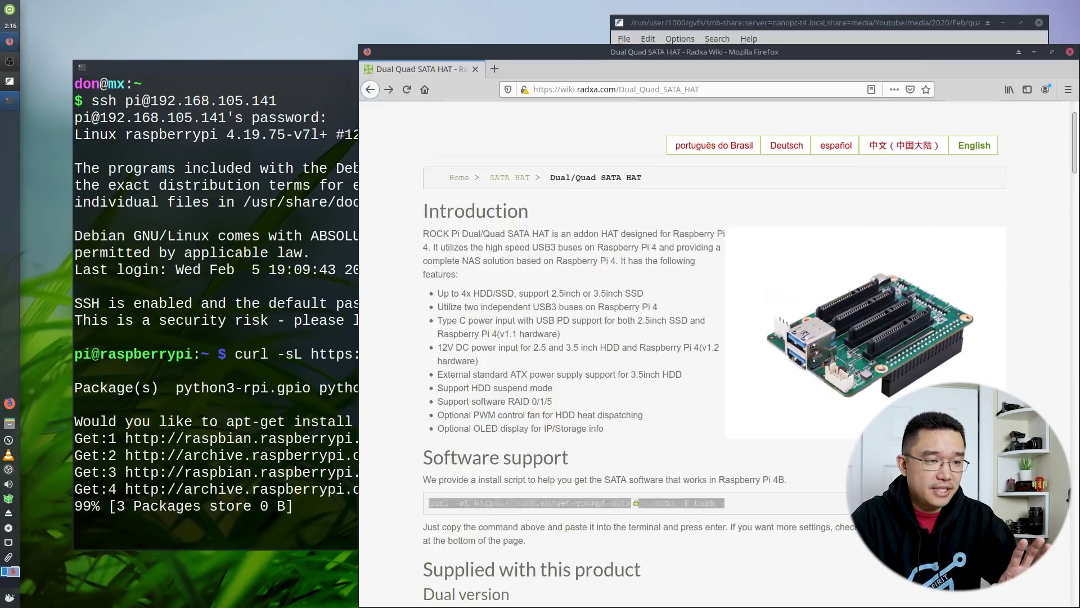
{"action": "scroll", "coordinate": [828, 443], "scroll_direction": "up", "scroll_amount": 1}
{"action": "scroll", "coordinate": [767, 445], "scroll_direction": "down", "scroll_amount": 4}
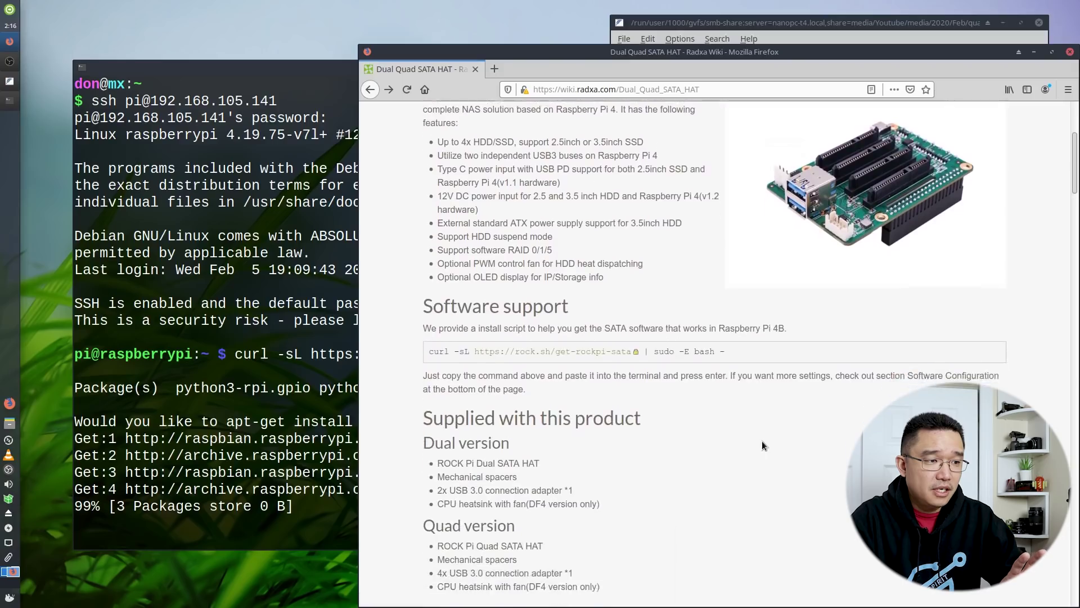
{"action": "scroll", "coordinate": [749, 445], "scroll_direction": "up", "scroll_amount": 1}
{"action": "scroll", "coordinate": [624, 480], "scroll_direction": "down", "scroll_amount": 10}
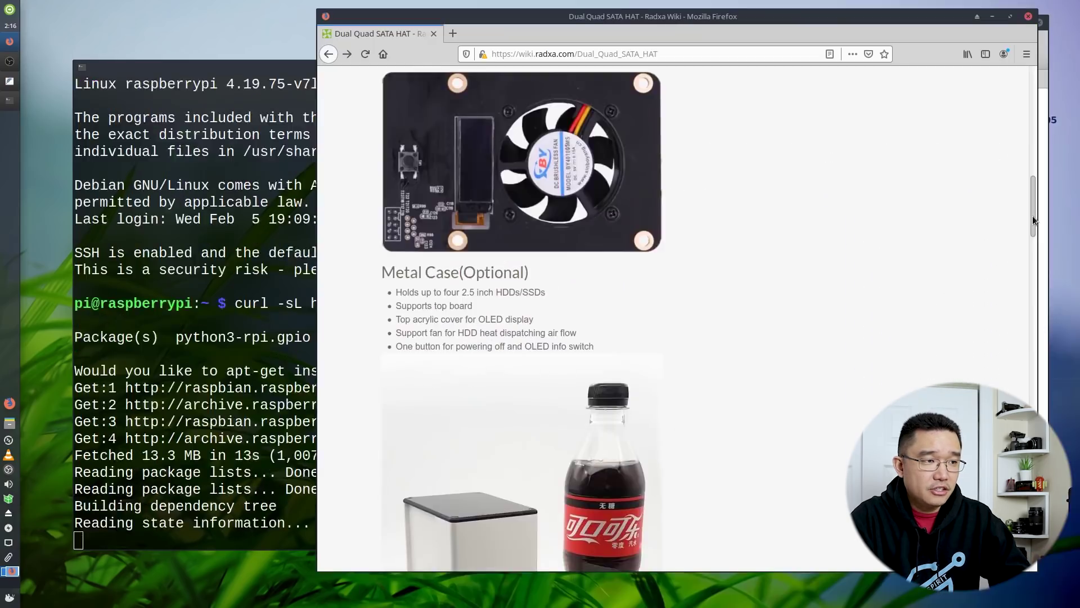
{"action": "left_click_drag", "start_coordinate": [1034, 220], "coordinate": [1027, 531]}
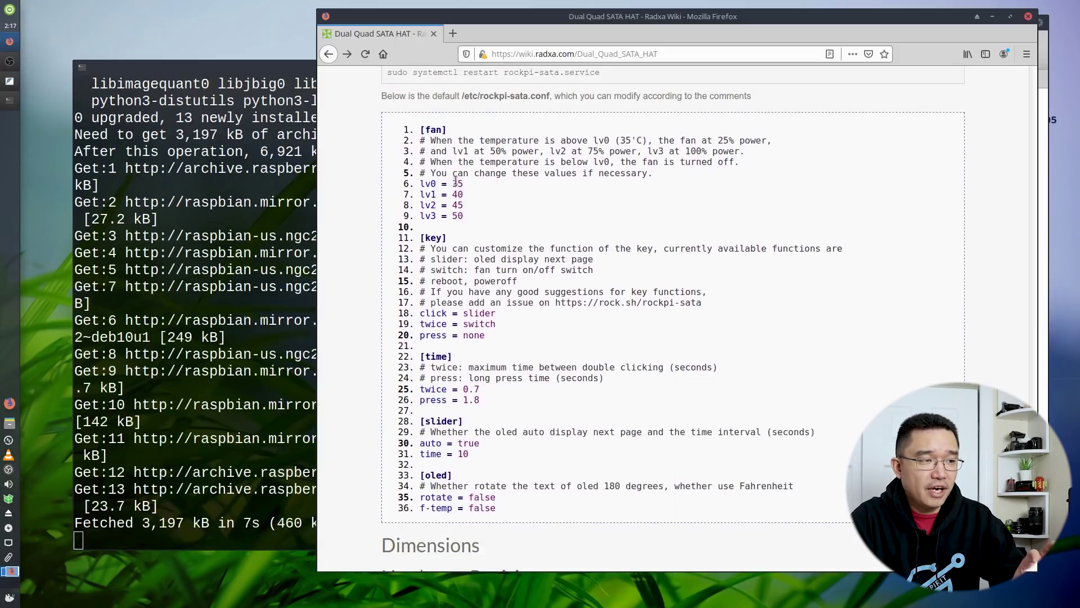
{"action": "double_click", "coordinate": [458, 216]}
{"action": "left_click", "coordinate": [435, 214]}
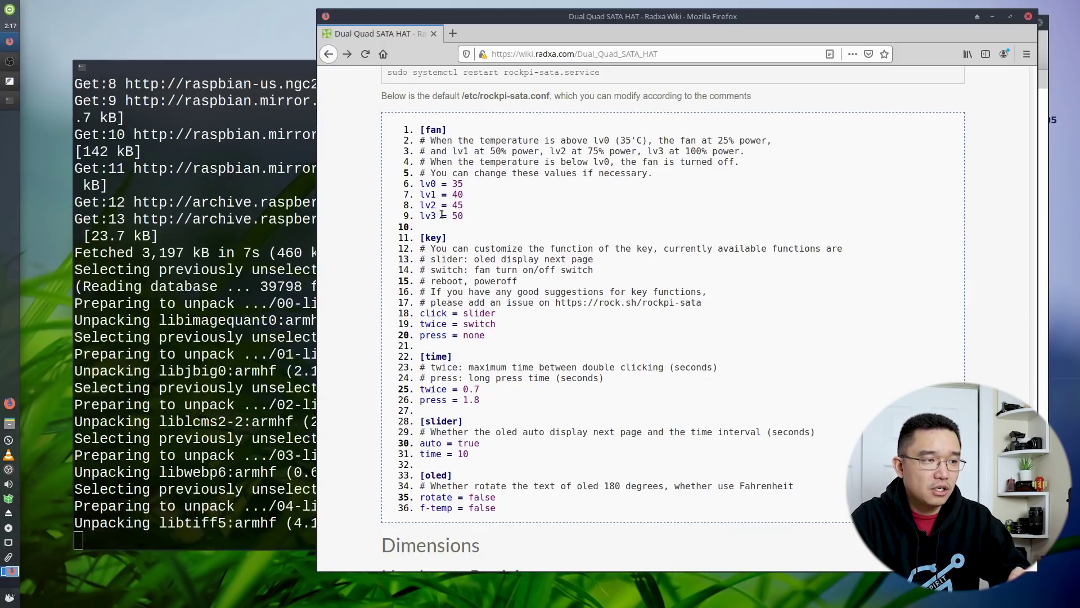
{"action": "left_click_drag", "start_coordinate": [574, 159], "coordinate": [549, 151]}
{"action": "left_click", "coordinate": [610, 161]}
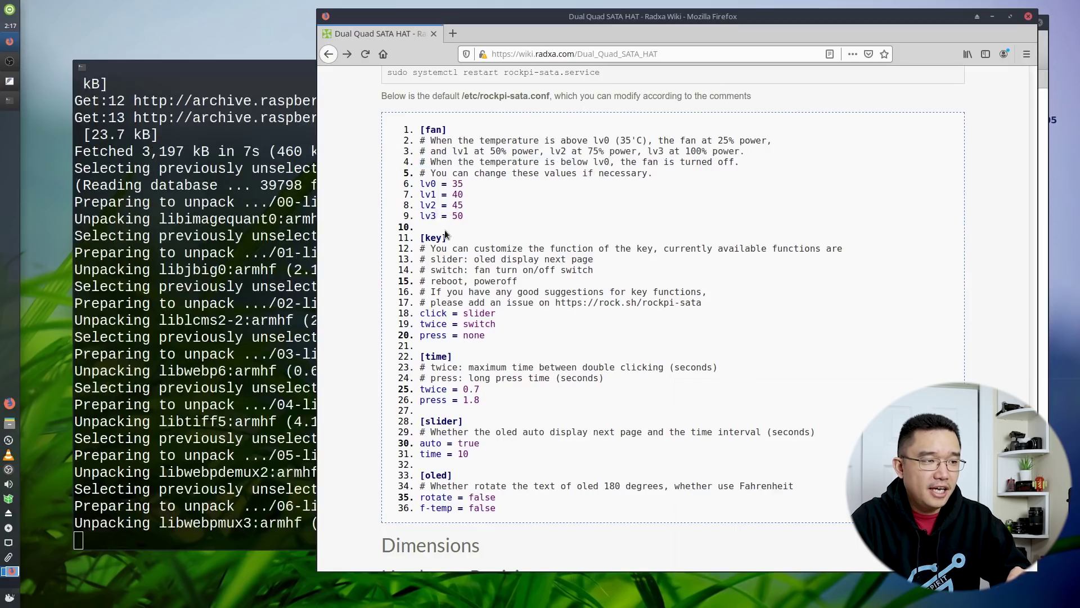
{"action": "left_click_drag", "start_coordinate": [468, 302], "coordinate": [493, 313]}
{"action": "left_click", "coordinate": [465, 312]}
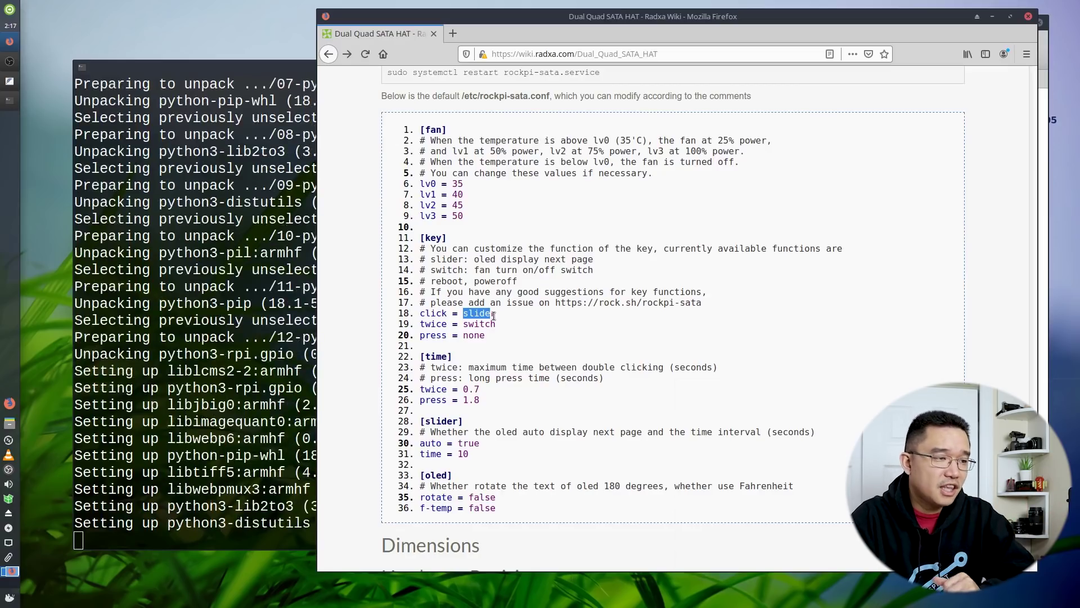
Highlight the twice = switch and press keys, the 0.7 double-click time, and oled rotate
{"action": "left_click", "coordinate": [498, 331]}
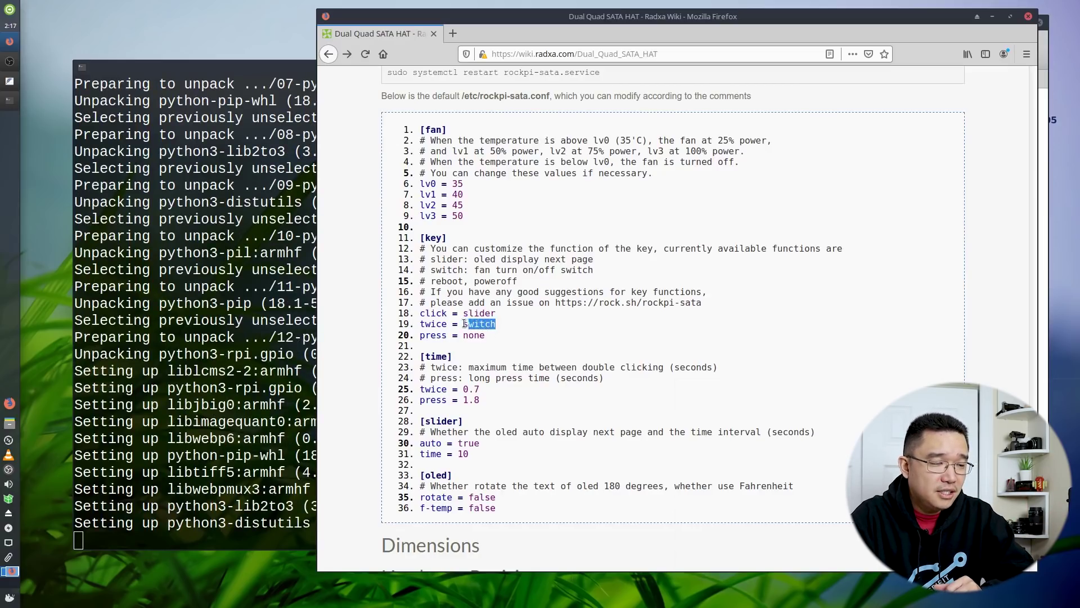
{"action": "left_click_drag", "start_coordinate": [464, 323], "coordinate": [468, 319]}
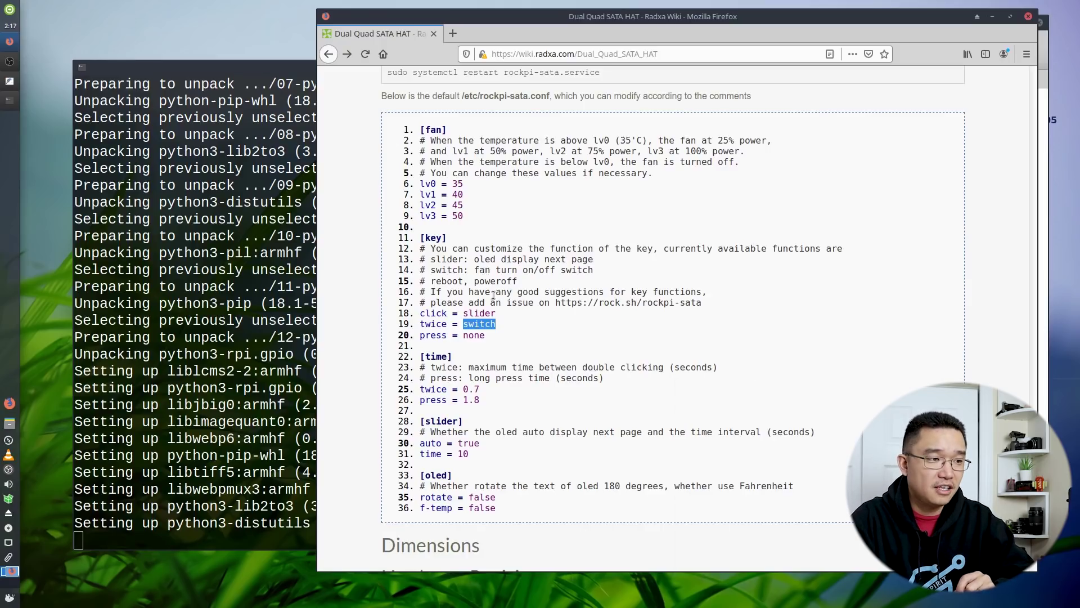
{"action": "left_click_drag", "start_coordinate": [488, 334], "coordinate": [466, 331]}
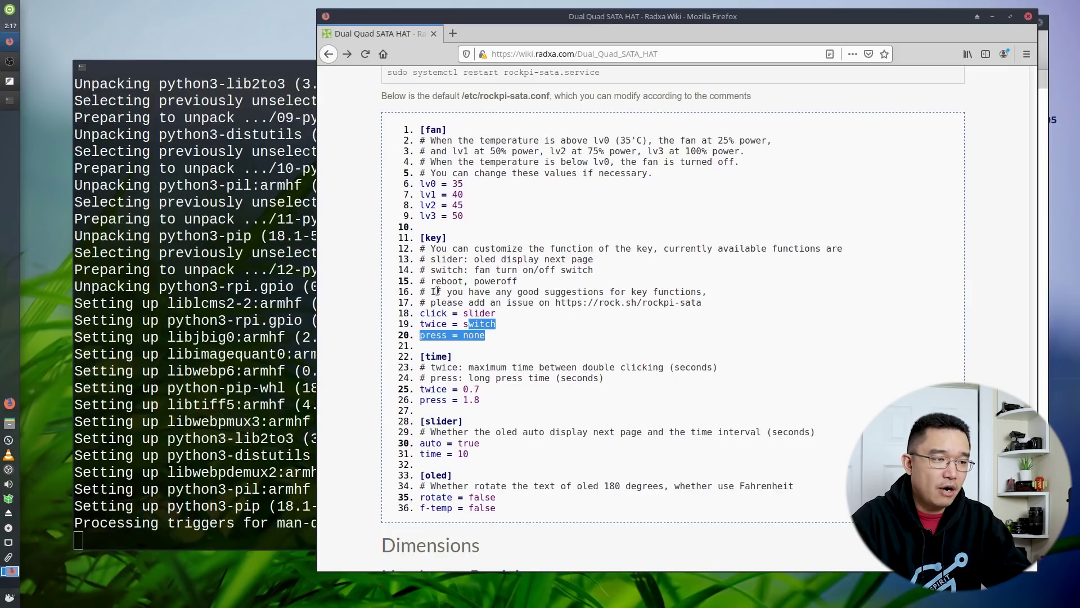
{"action": "left_click", "coordinate": [483, 398]}
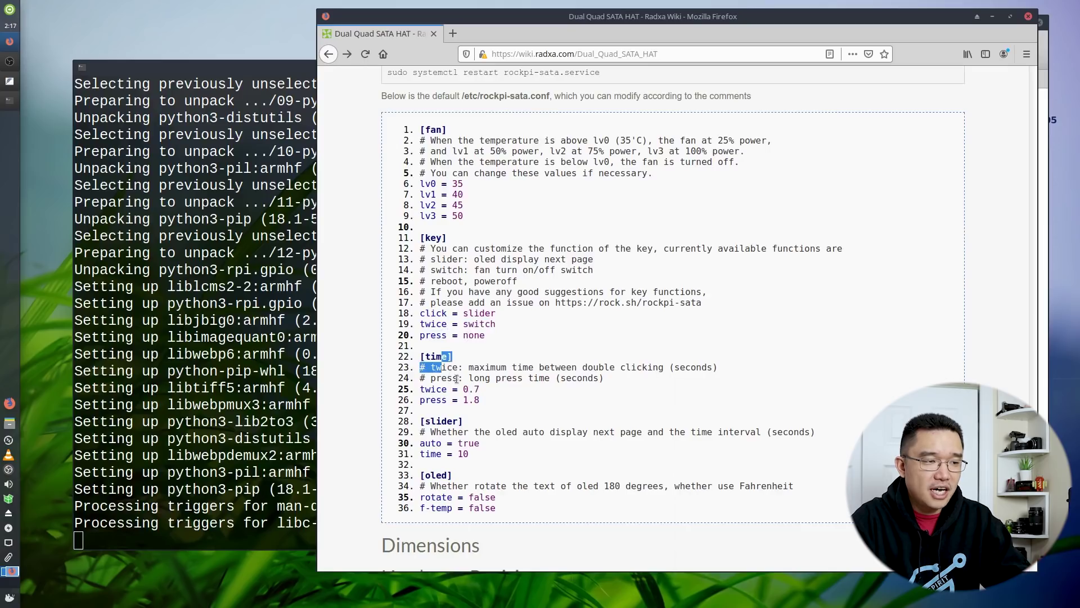
{"action": "left_click", "coordinate": [479, 392]}
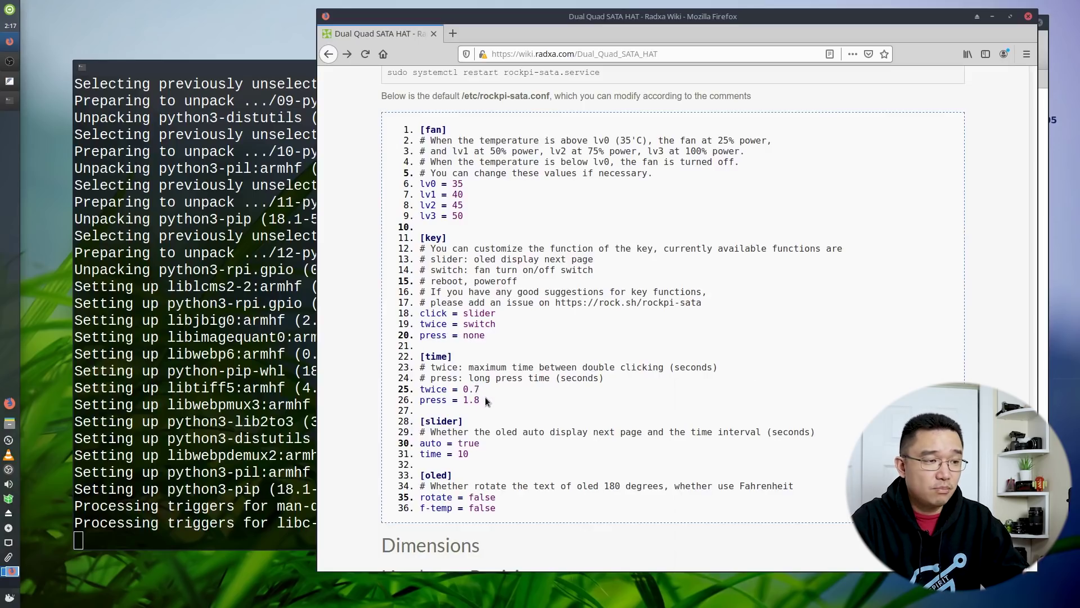
{"action": "mouse_move", "coordinate": [481, 390]}
{"action": "left_mouse_down"}
{"action": "mouse_move", "coordinate": [470, 377]}
{"action": "mouse_move", "coordinate": [463, 389]}
{"action": "left_mouse_up"}
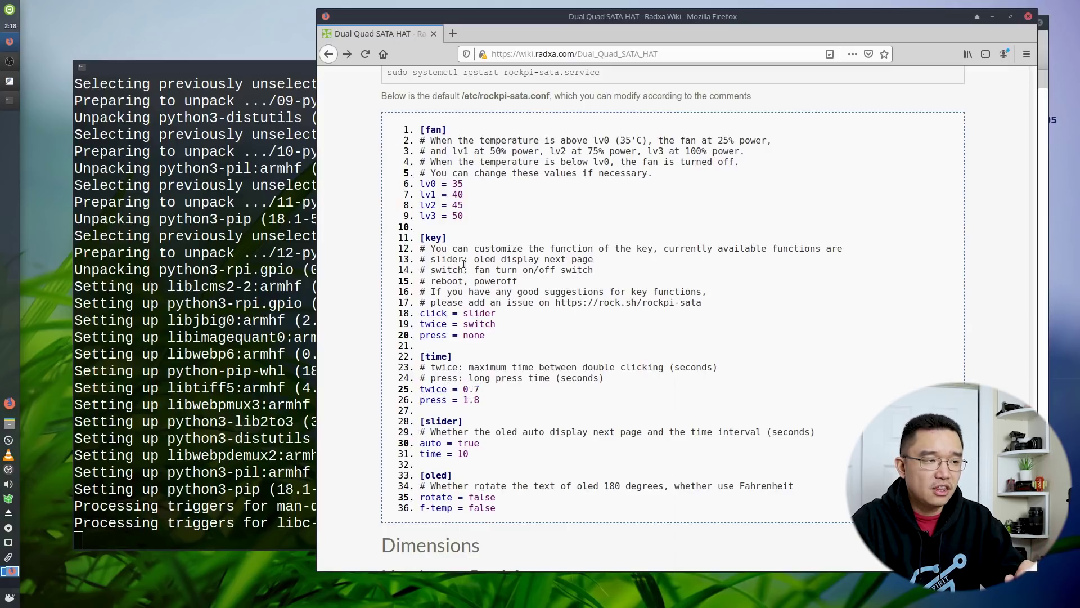
{"action": "scroll", "coordinate": [460, 437], "scroll_direction": "down", "scroll_amount": 1}
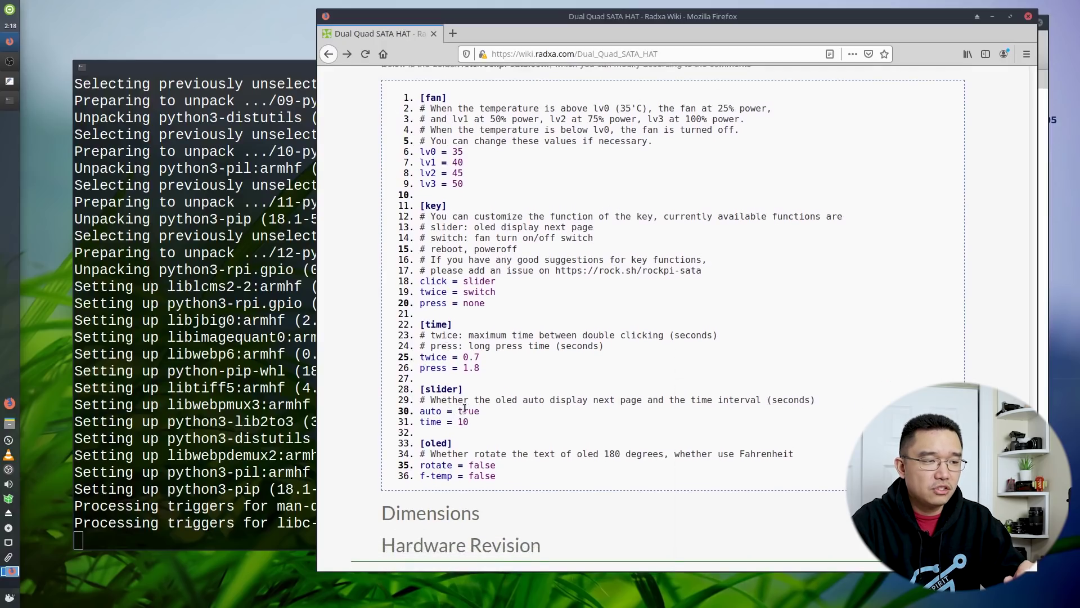
{"action": "left_click_drag", "start_coordinate": [495, 466], "coordinate": [470, 464]}
{"action": "left_click", "coordinate": [470, 457]}
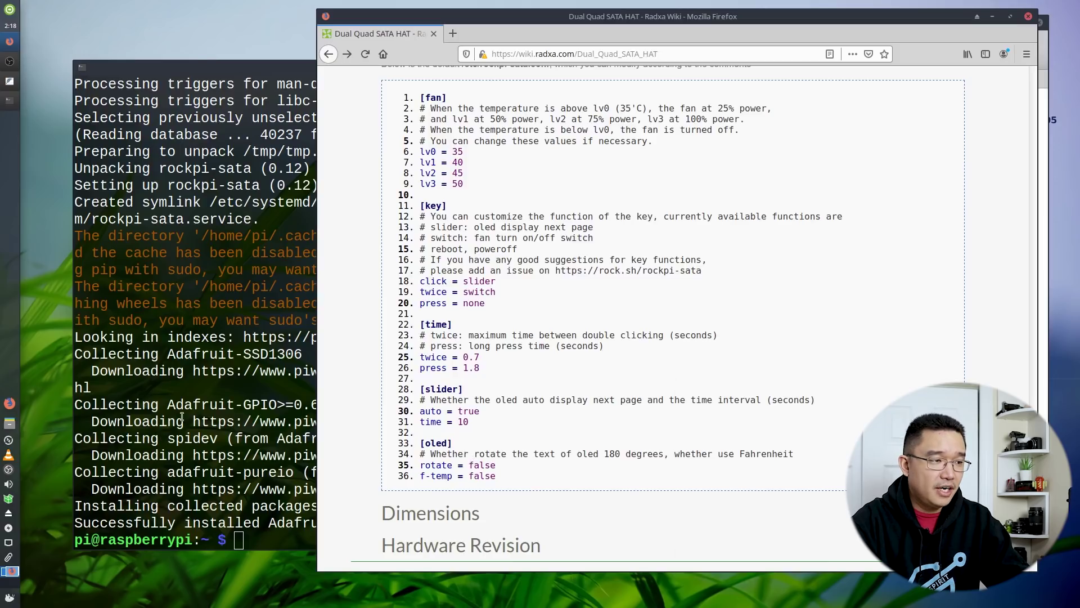
{"action": "left_click", "coordinate": [181, 417]}
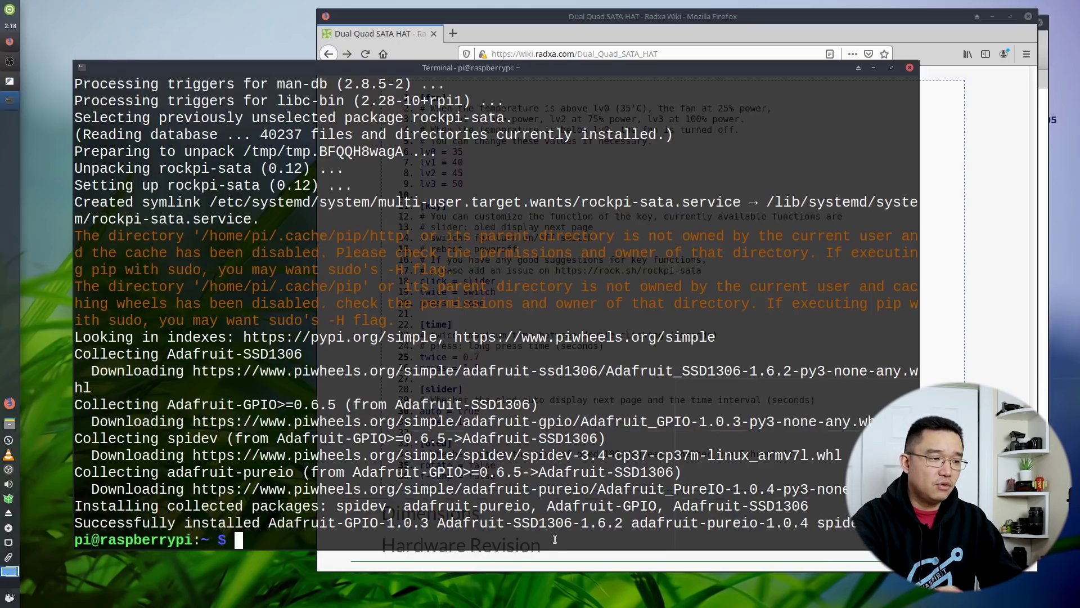
Reboot the Pi, then confirm the rockpi-sata service is active (running)
{"action": "type", "text": "sudo"}
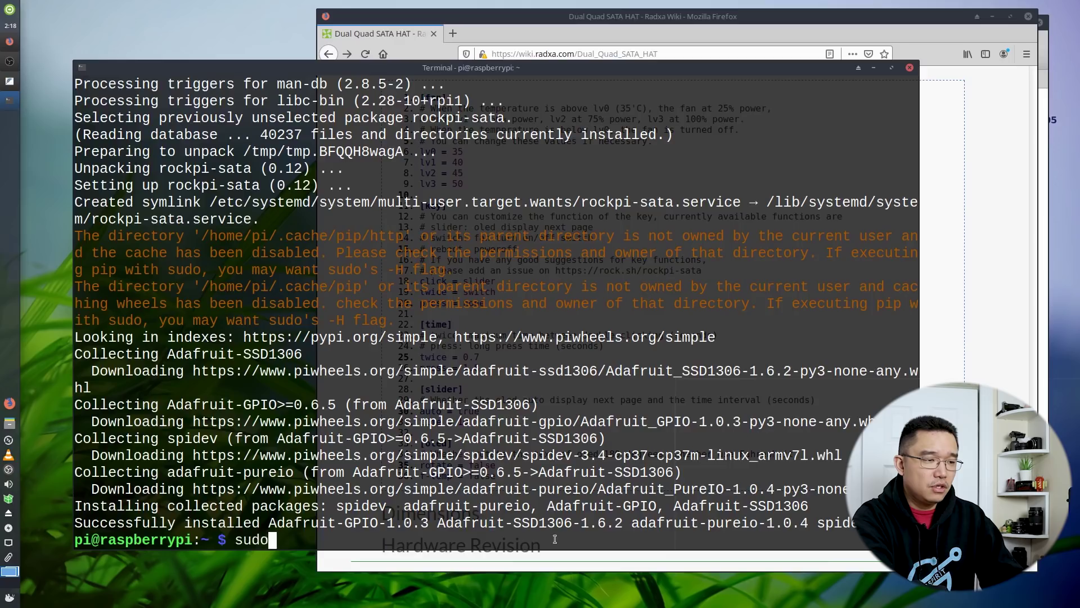
{"action": "type", "text": " reboot"}
{"action": "key", "text": "Return"}
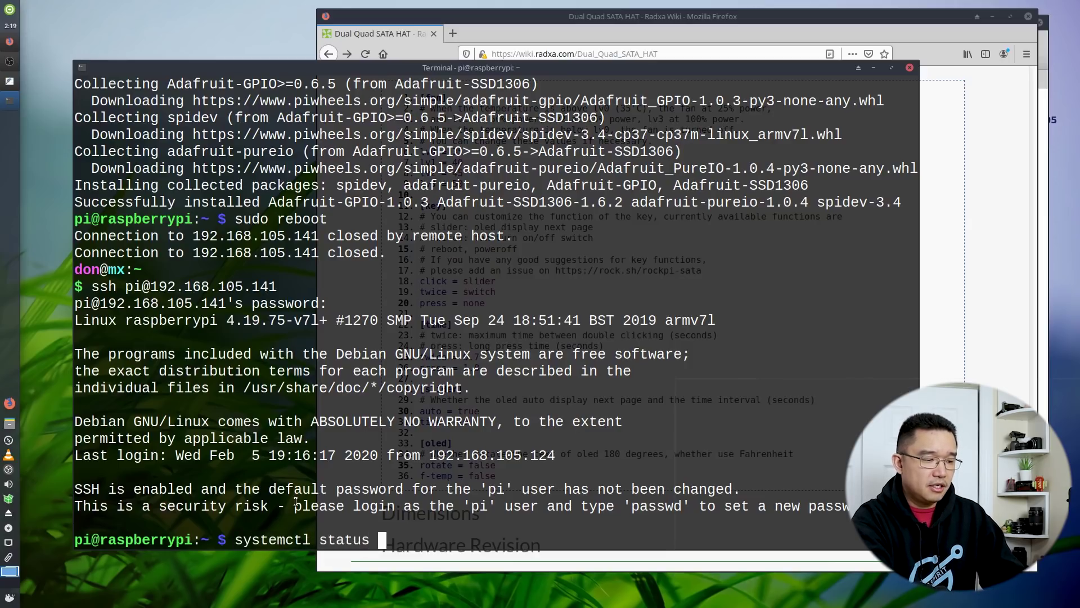
{"action": "key", "text": "Tab"}
{"action": "key", "text": "Return"}
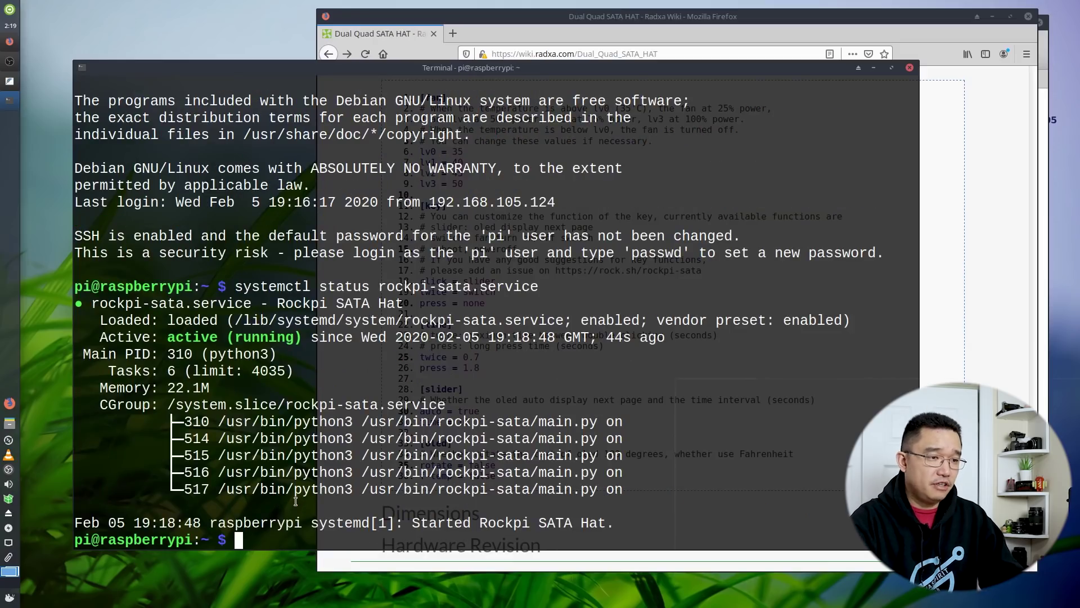
{"action": "left_click_drag", "start_coordinate": [635, 479], "coordinate": [349, 388]}
{"action": "left_click", "coordinate": [395, 456]}
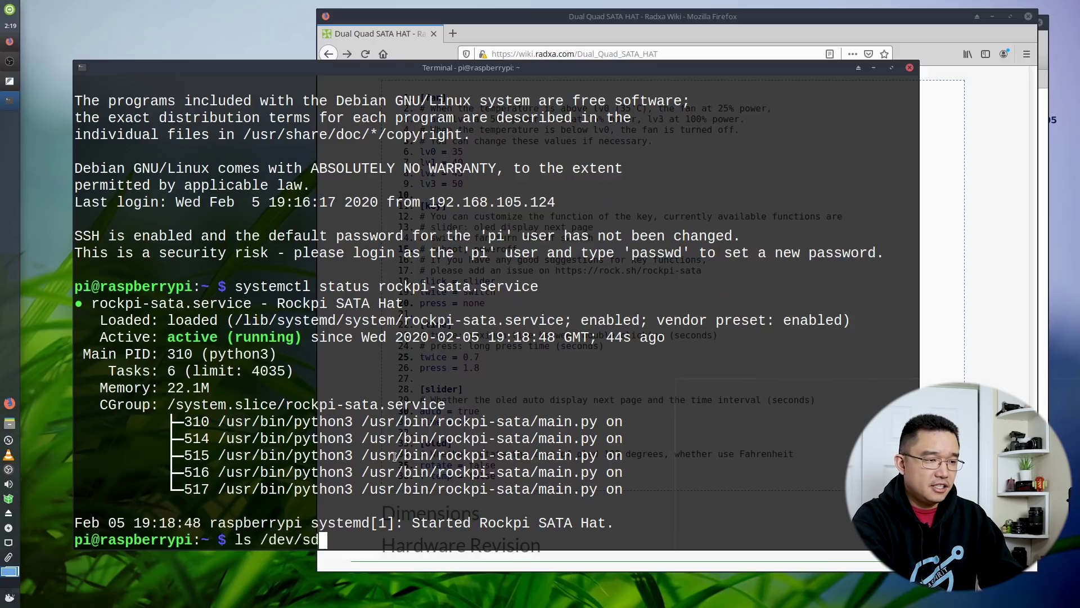
List the SATA drives under /dev/sd, showing sda, sdb, sdc and sdd
{"action": "key", "text": "Tab"}
{"action": "key", "text": "Tab"}
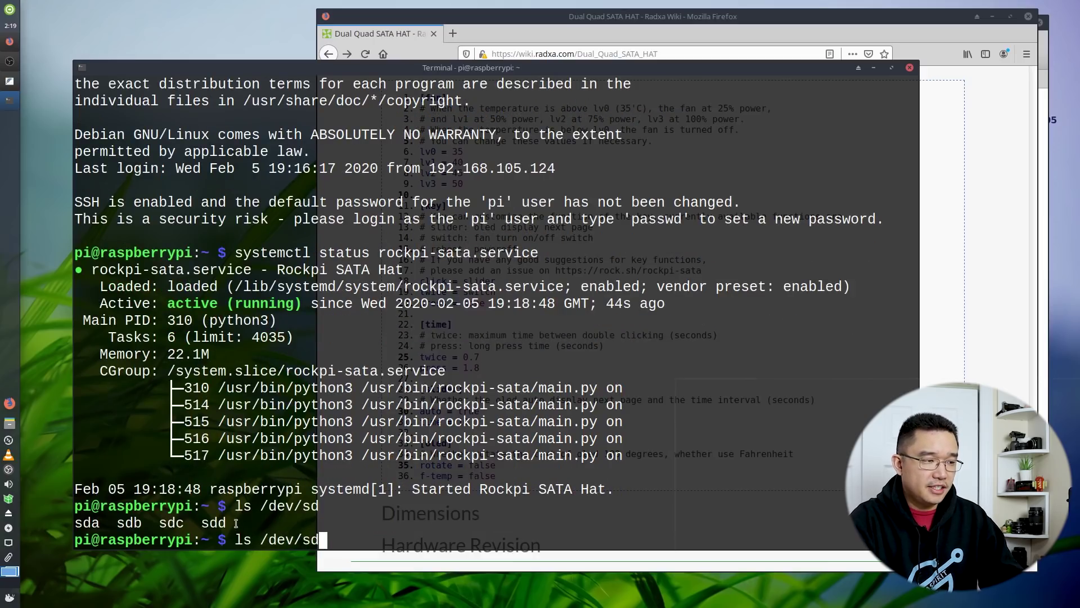
{"action": "left_click_drag", "start_coordinate": [236, 523], "coordinate": [101, 523]}
{"action": "left_click", "coordinate": [154, 529]}
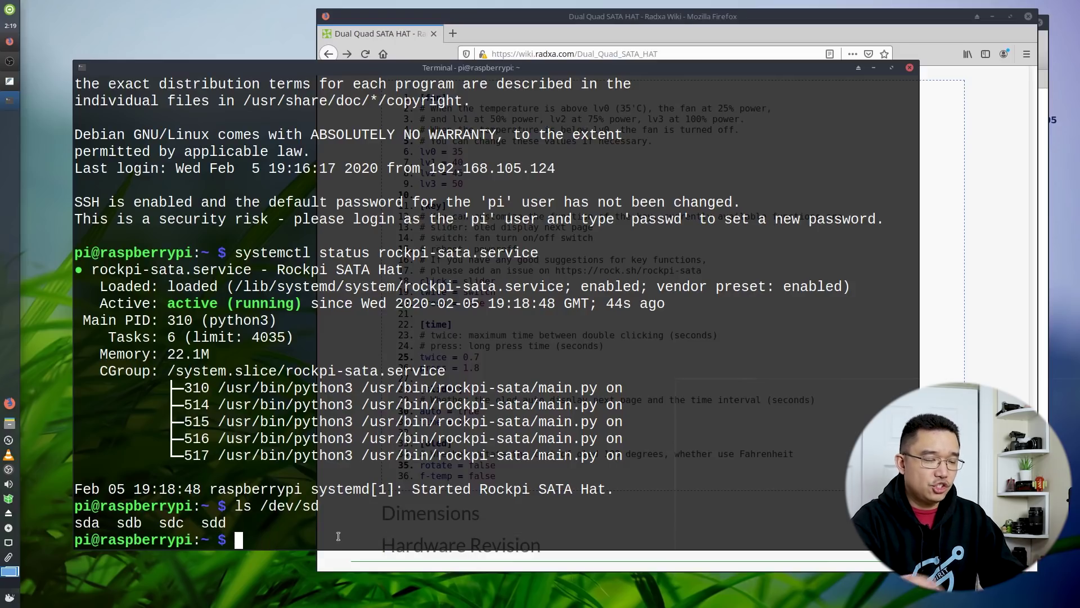
{"action": "left_click", "coordinate": [517, 42]}
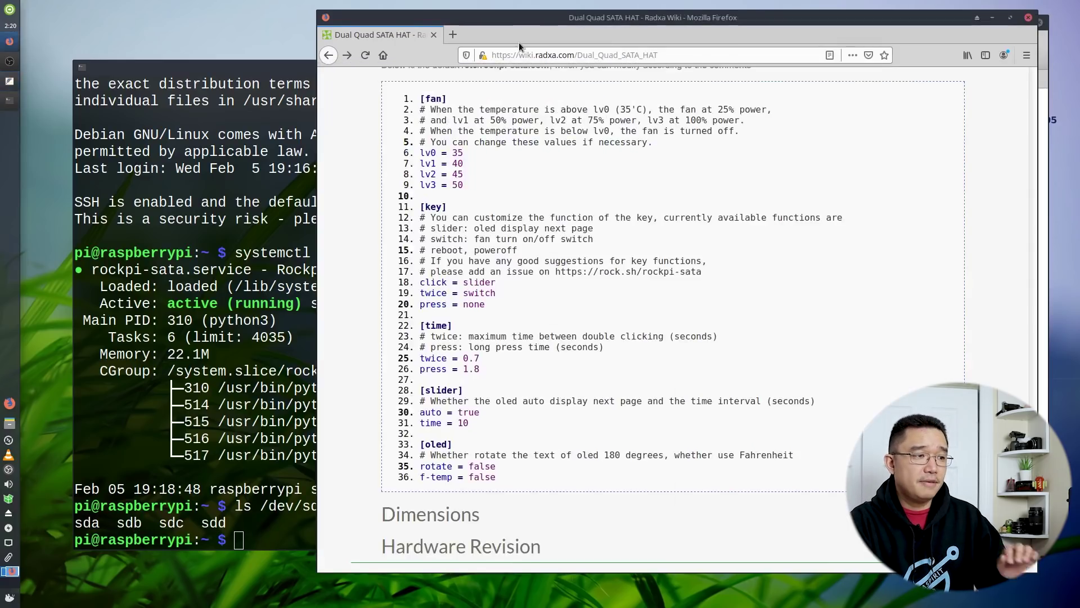
{"action": "left_click", "coordinate": [250, 163]}
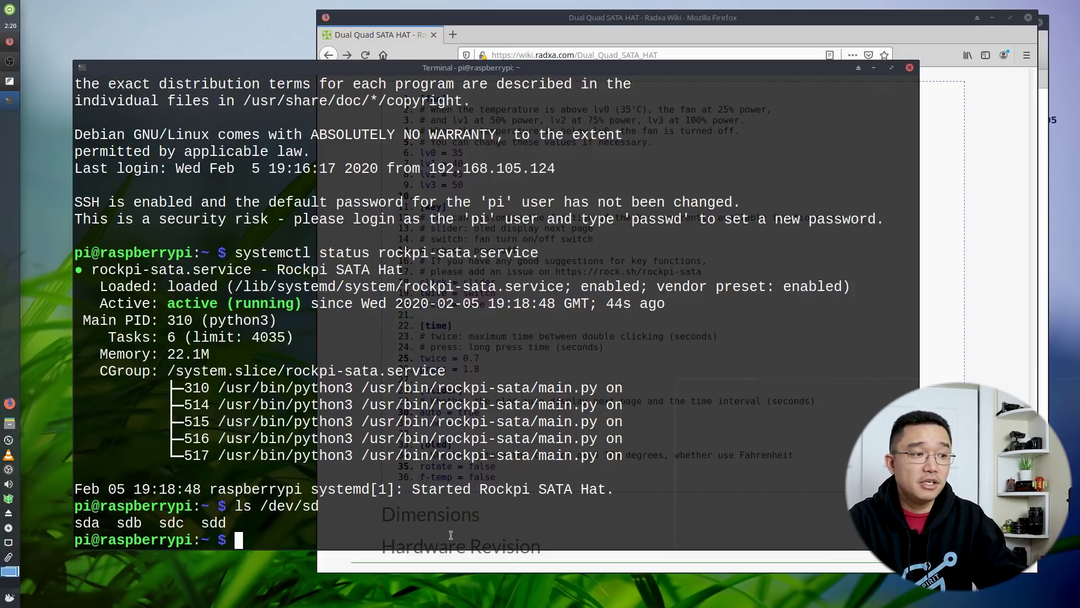
Paste and run the wget openmediavault install script in the Pi terminal
{"action": "right_click", "coordinate": [451, 534]}
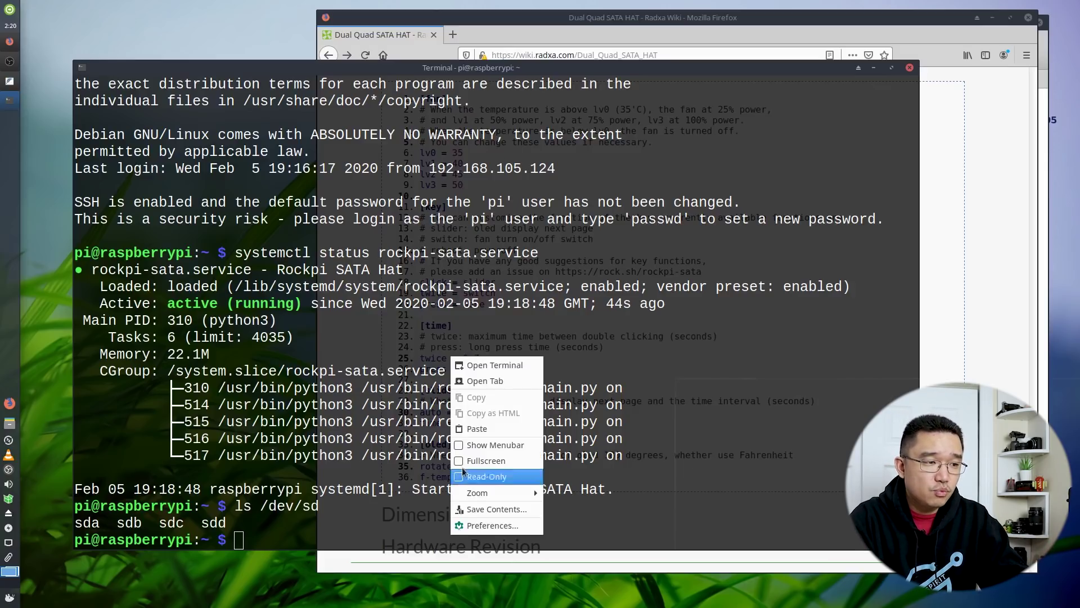
{"action": "left_click", "coordinate": [480, 438]}
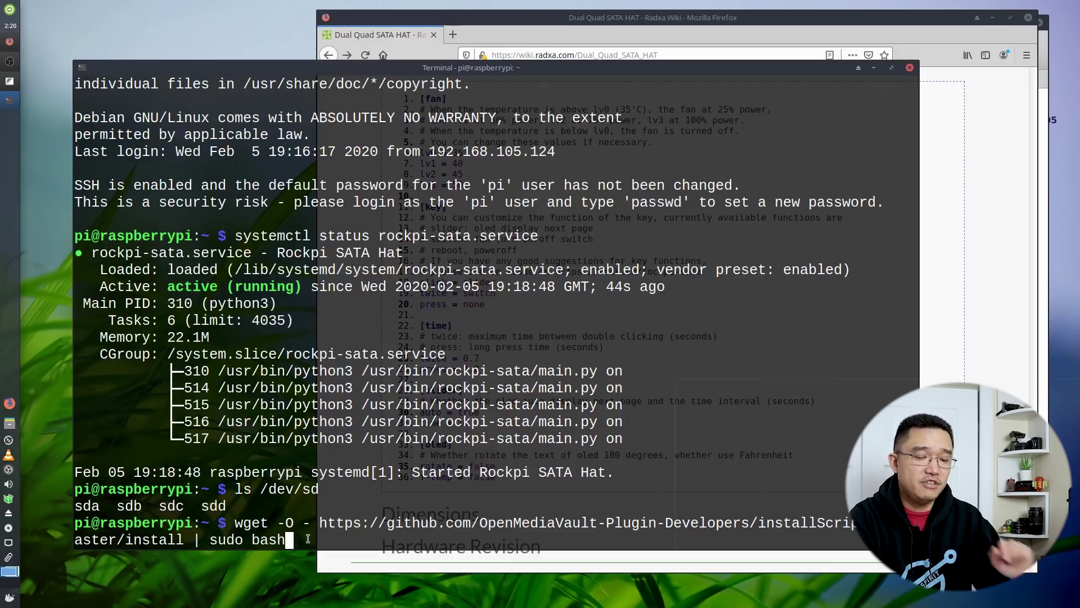
{"action": "key", "text": "Return"}
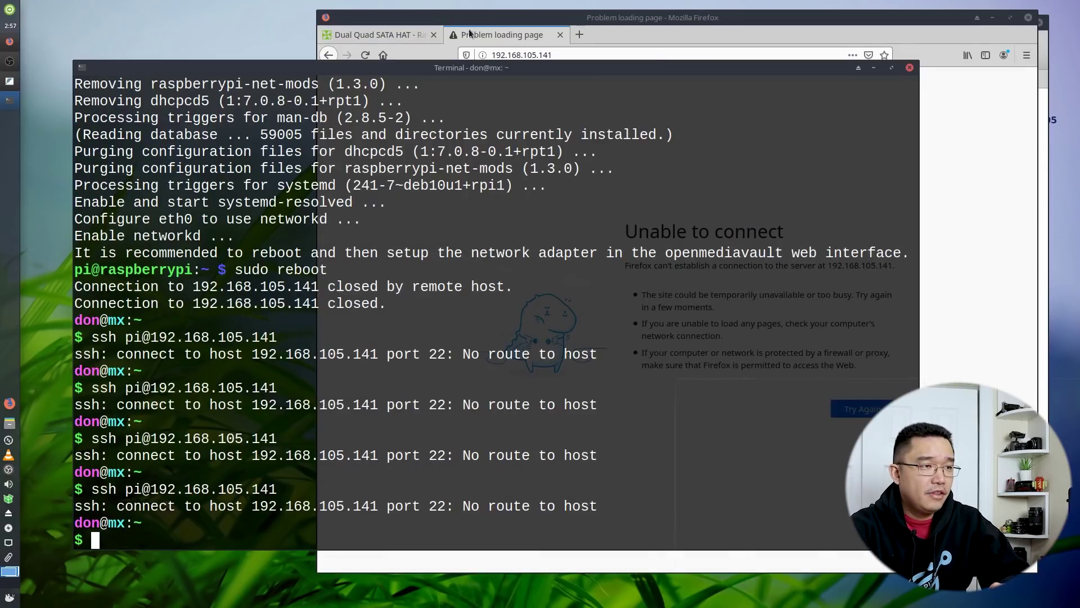
{"action": "left_click", "coordinate": [474, 39]}
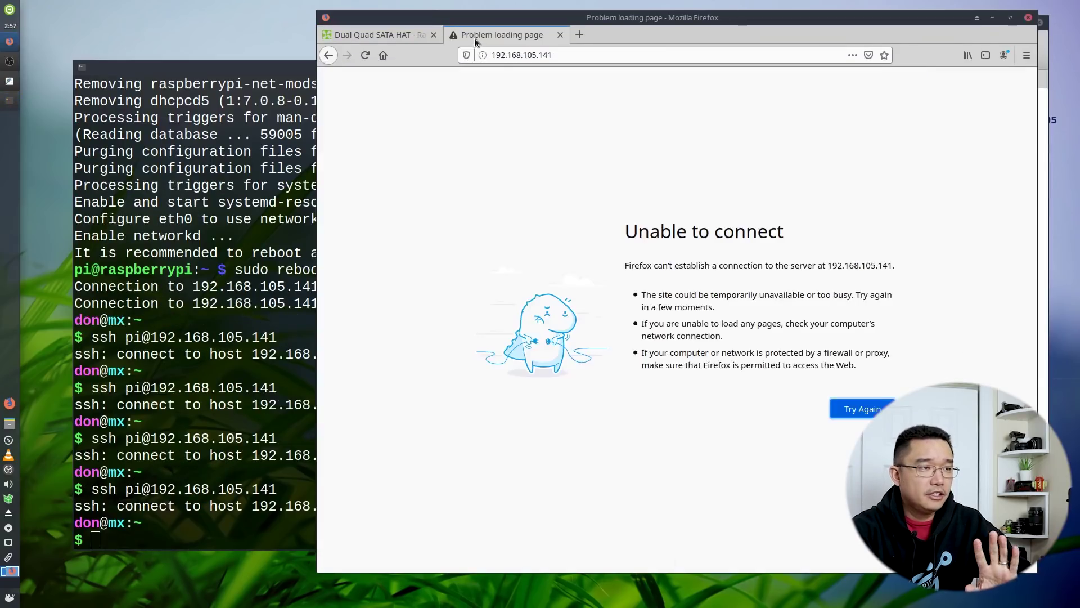
Load the openmediavault login page at 192.168.105.142 and sign in as admin
{"action": "left_click", "coordinate": [568, 56]}
{"action": "key", "text": "BackSpace"}
{"action": "type", "text": "2"}
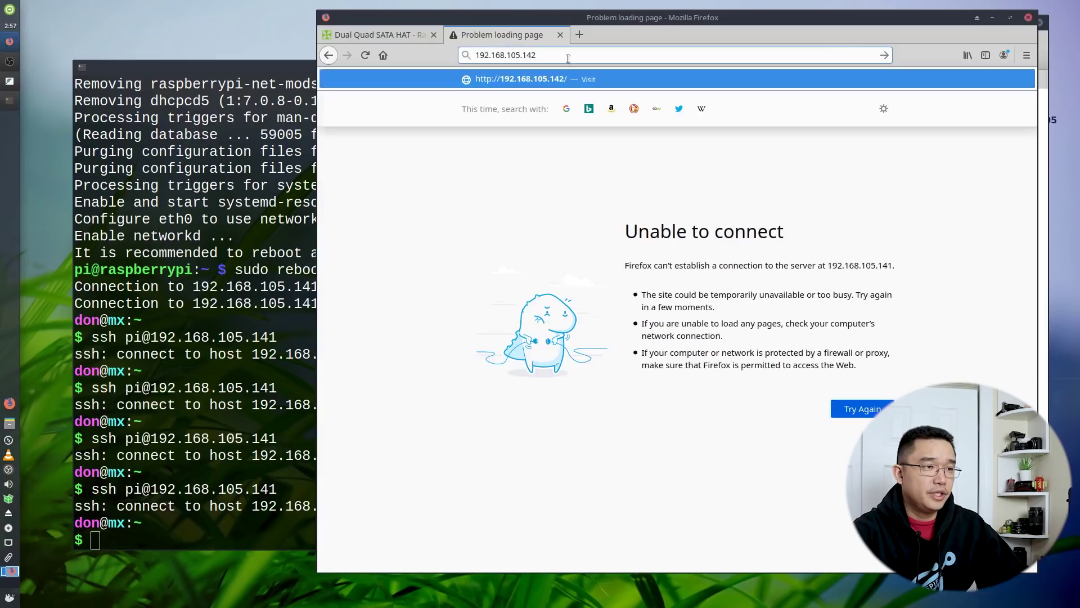
{"action": "key", "text": "Return"}
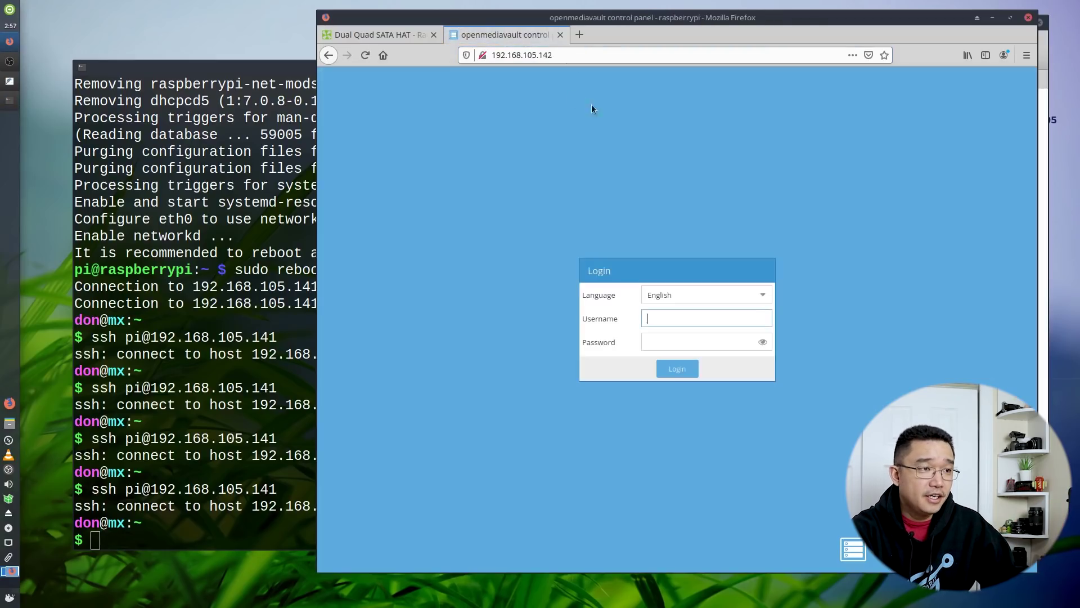
{"action": "left_click", "coordinate": [700, 318]}
{"action": "type", "text": "admin"}
{"action": "key", "text": "Tab"}
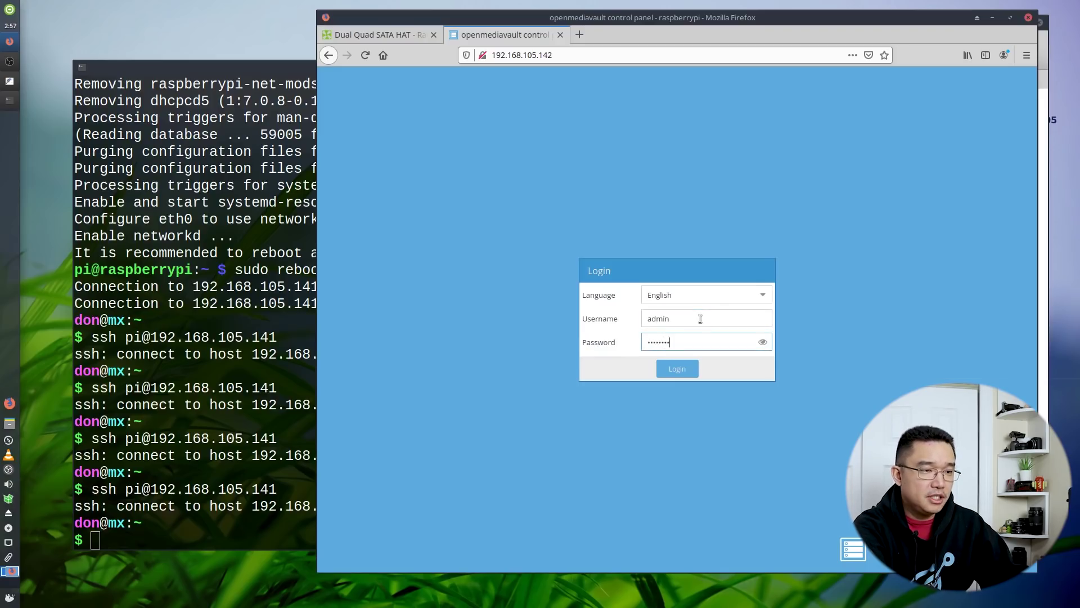
{"action": "key", "text": "Return"}
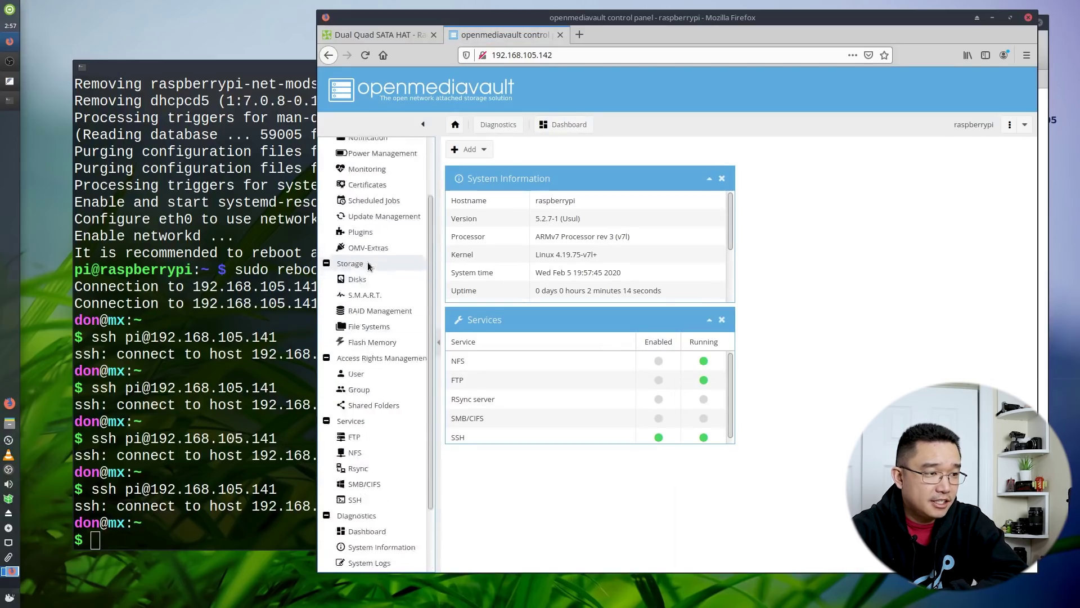
Review the web administrator settings and the RAID 5 array /dev/md0 in RAID Management
{"action": "left_click", "coordinate": [551, 200]}
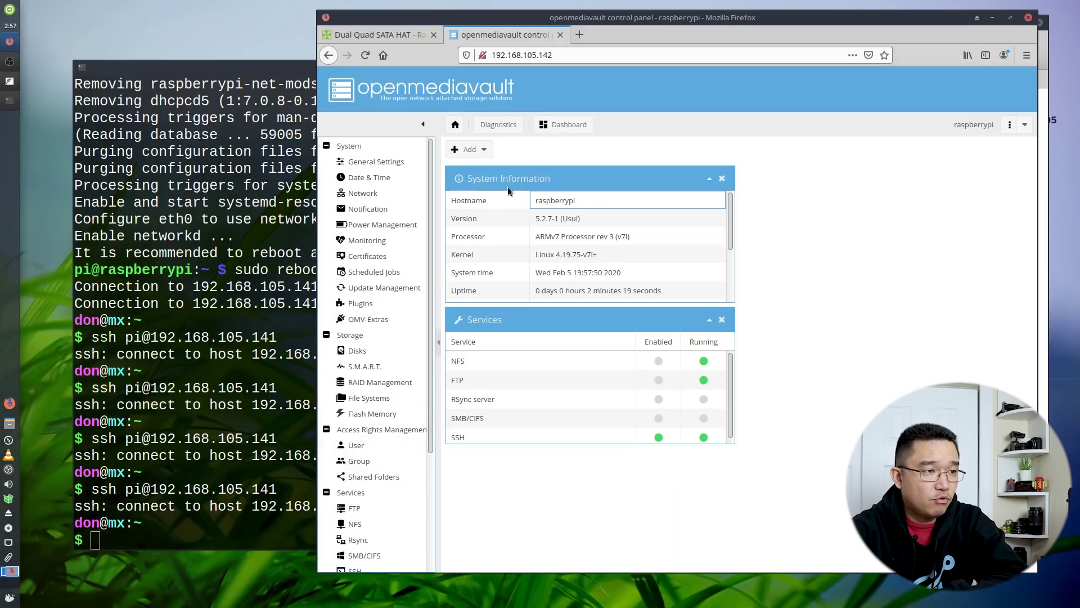
{"action": "left_click", "coordinate": [357, 162]}
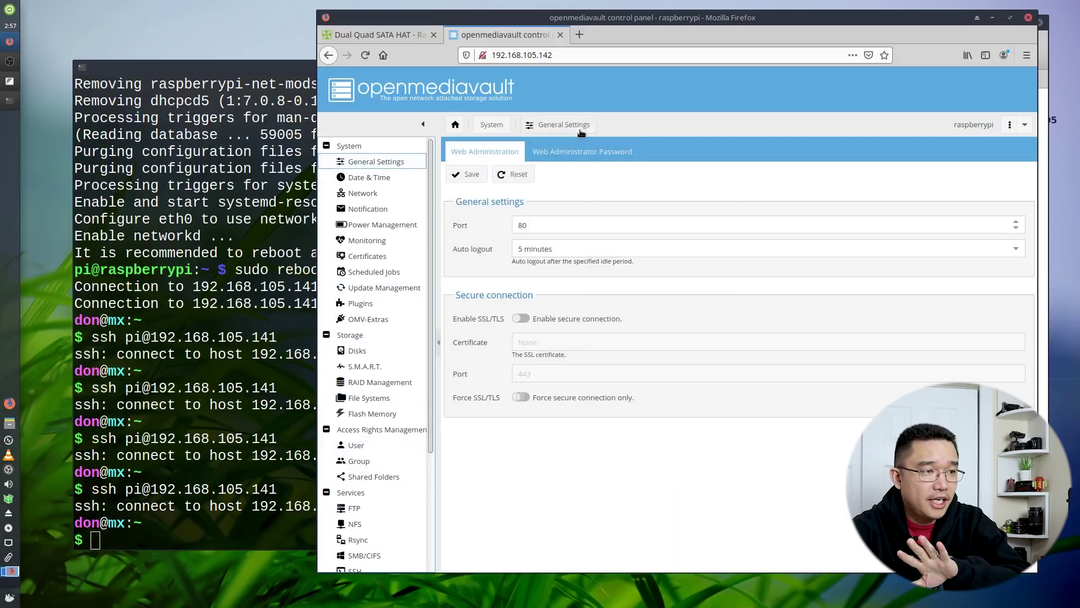
{"action": "left_click", "coordinate": [581, 152]}
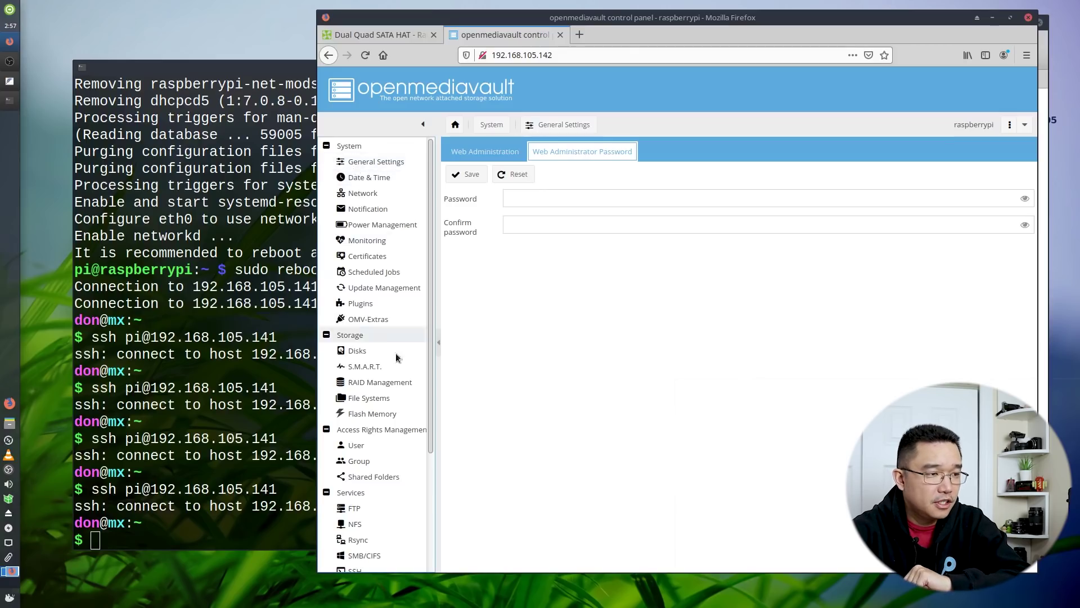
{"action": "left_click", "coordinate": [404, 383]}
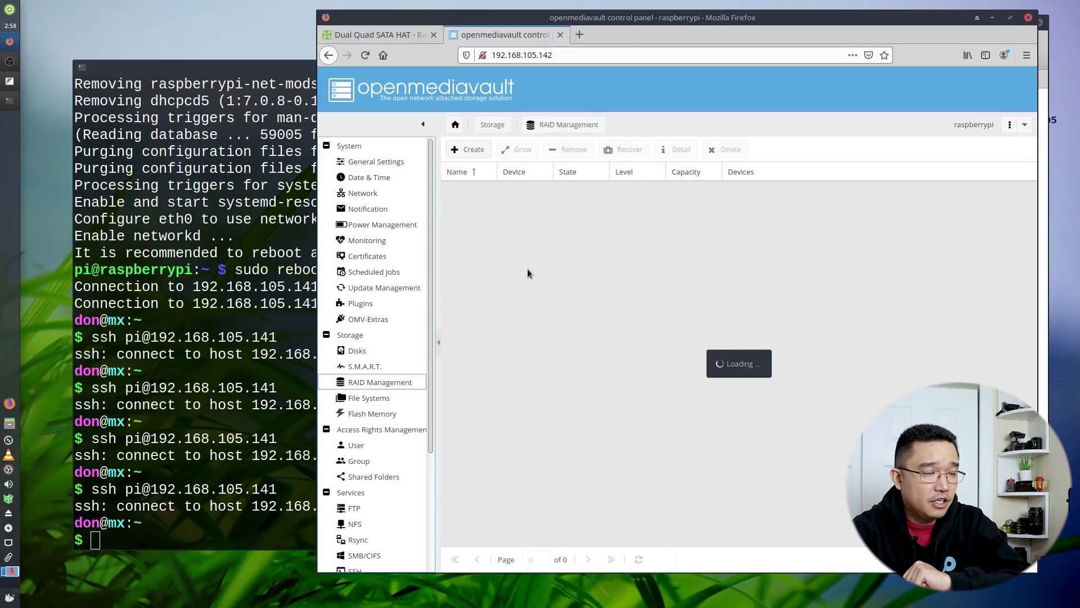
{"action": "left_click", "coordinate": [541, 225]}
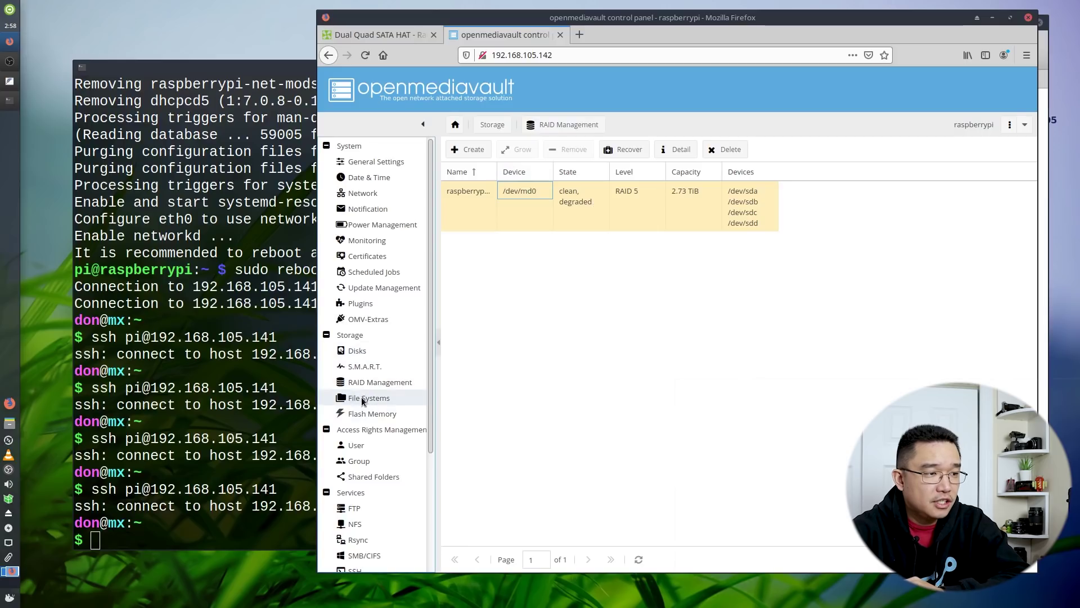
Mount the ext4 file system on /dev/md0 and apply the pending configuration changes
{"action": "left_click", "coordinate": [361, 398]}
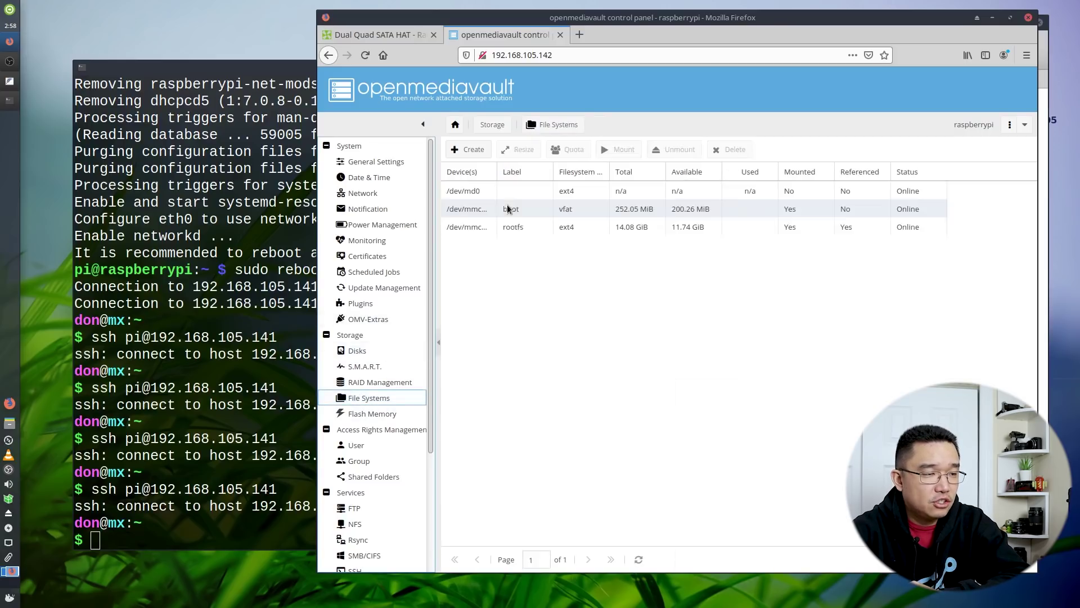
{"action": "left_click", "coordinate": [588, 193]}
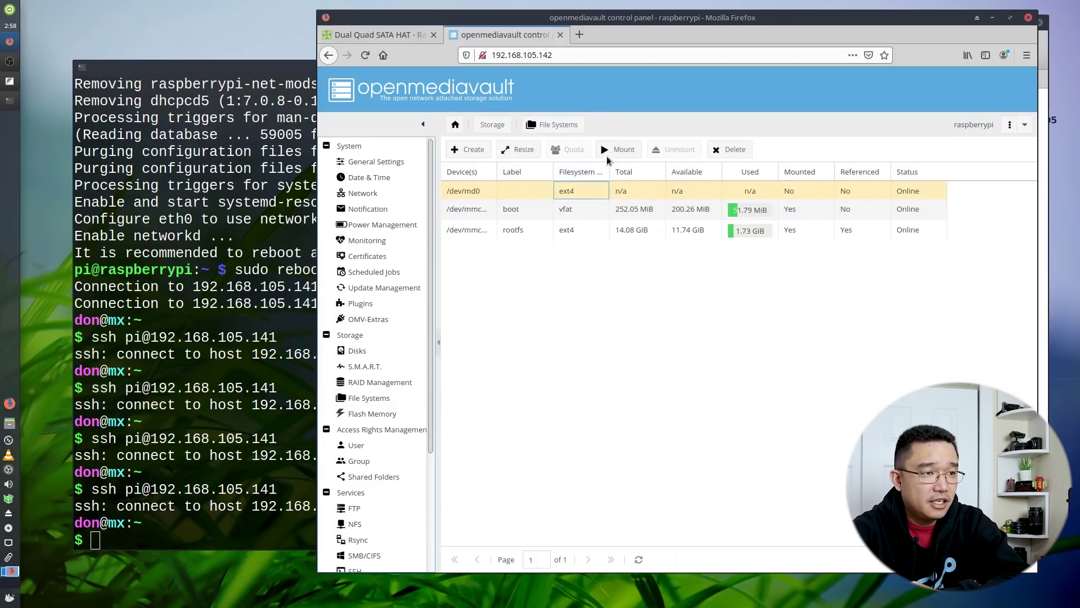
{"action": "left_click", "coordinate": [619, 149]}
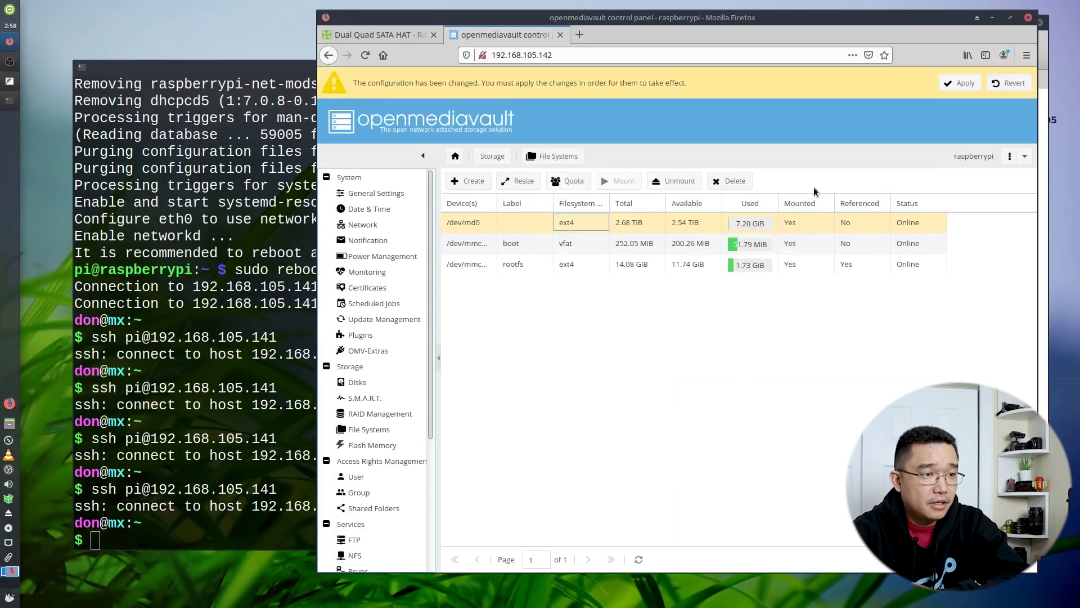
{"action": "left_click", "coordinate": [955, 84]}
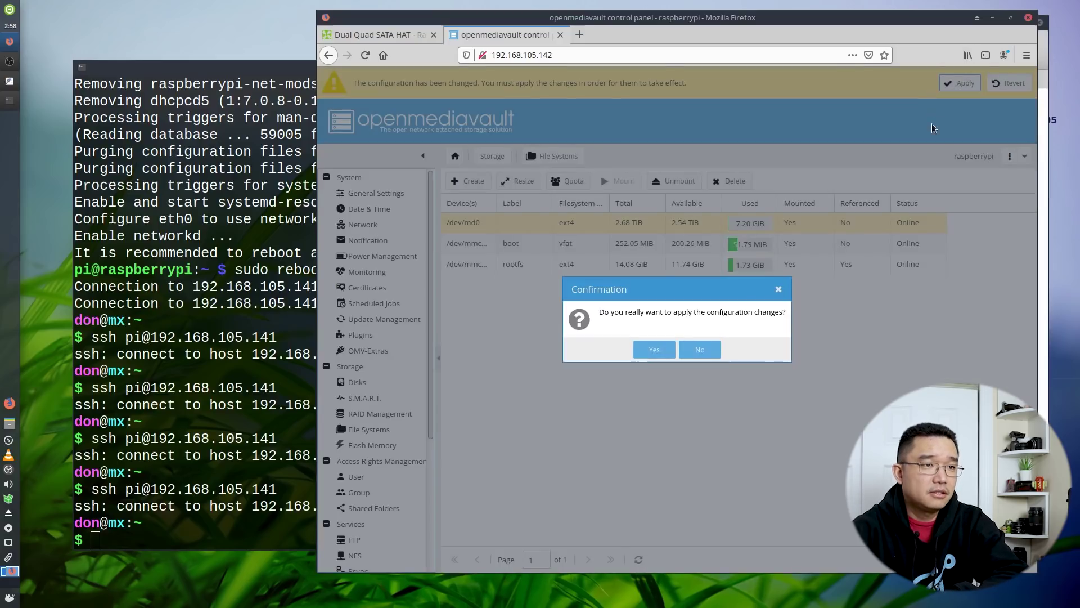
{"action": "left_click", "coordinate": [653, 350]}
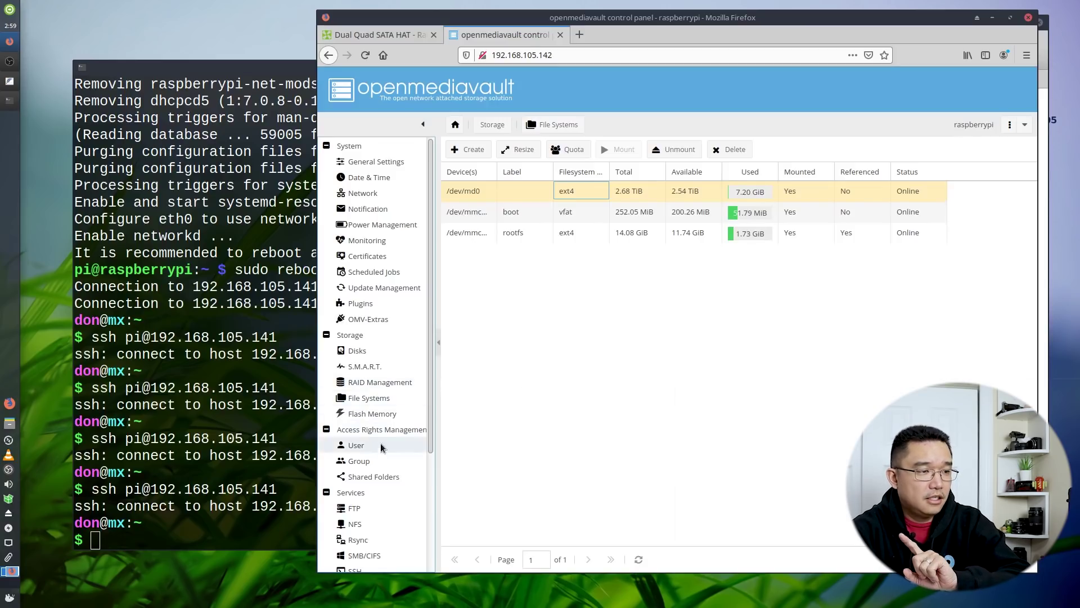
{"action": "left_click", "coordinate": [374, 477]}
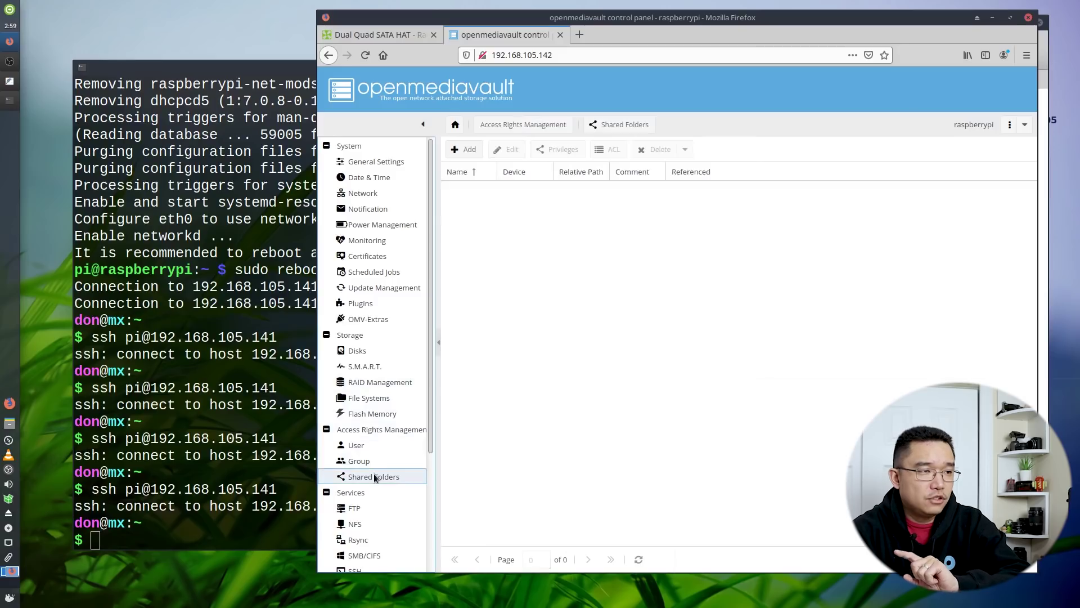
Add a new shared folder named rpi-nas on device /dev/md0
{"action": "left_click", "coordinate": [458, 153]}
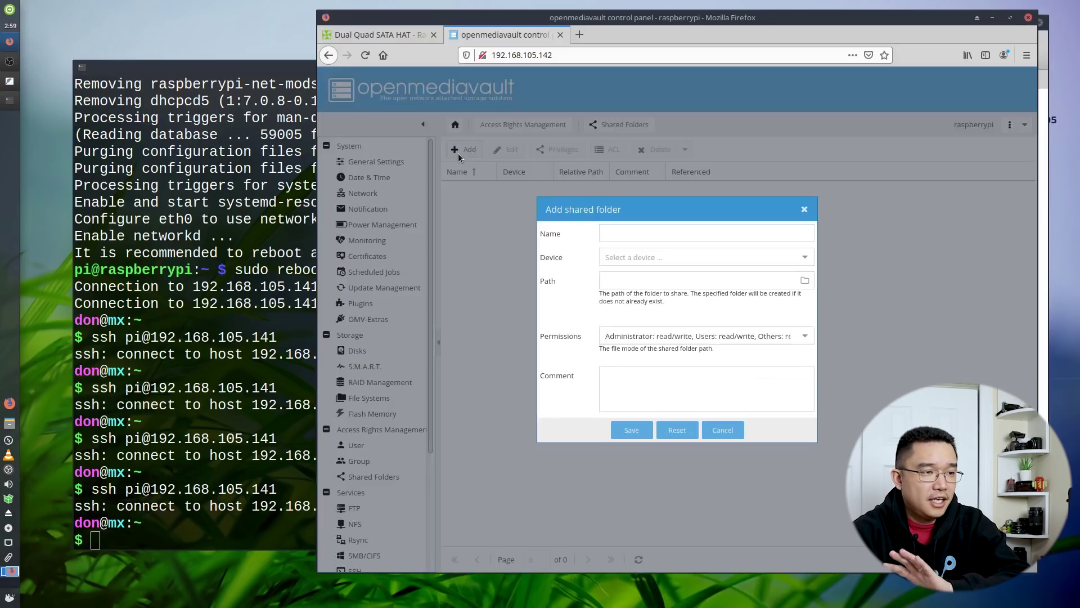
{"action": "left_click", "coordinate": [656, 256]}
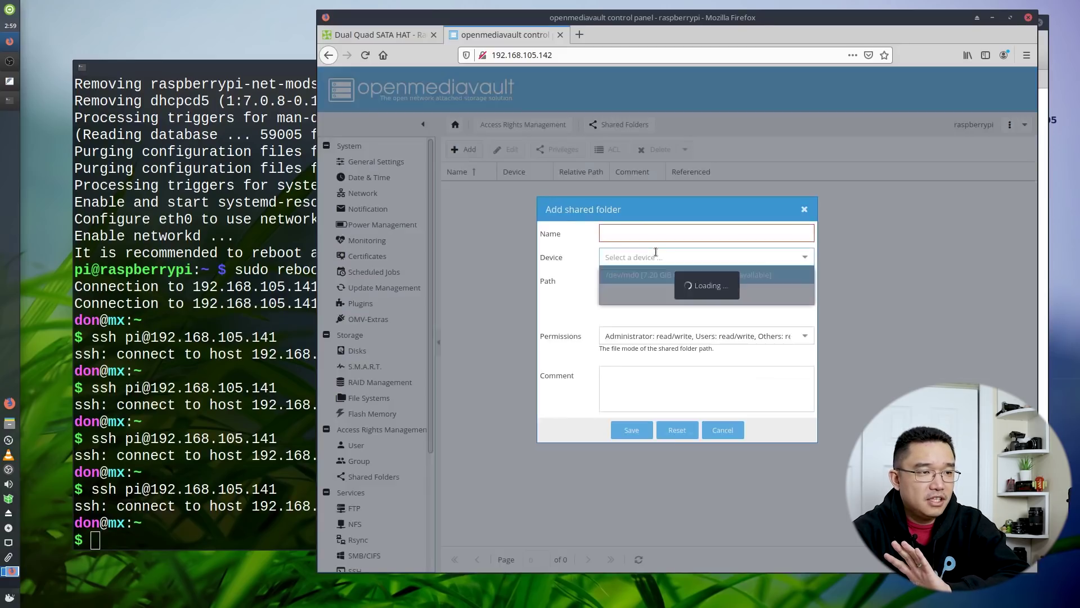
{"action": "left_click", "coordinate": [740, 274]}
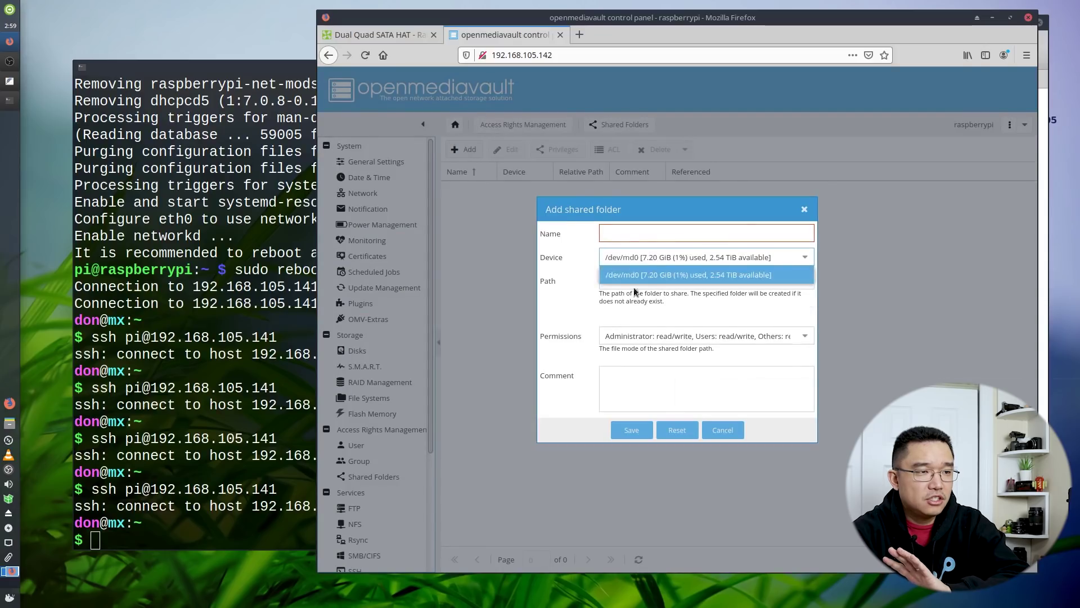
{"action": "left_click", "coordinate": [628, 238]}
{"action": "type", "text": "r"}
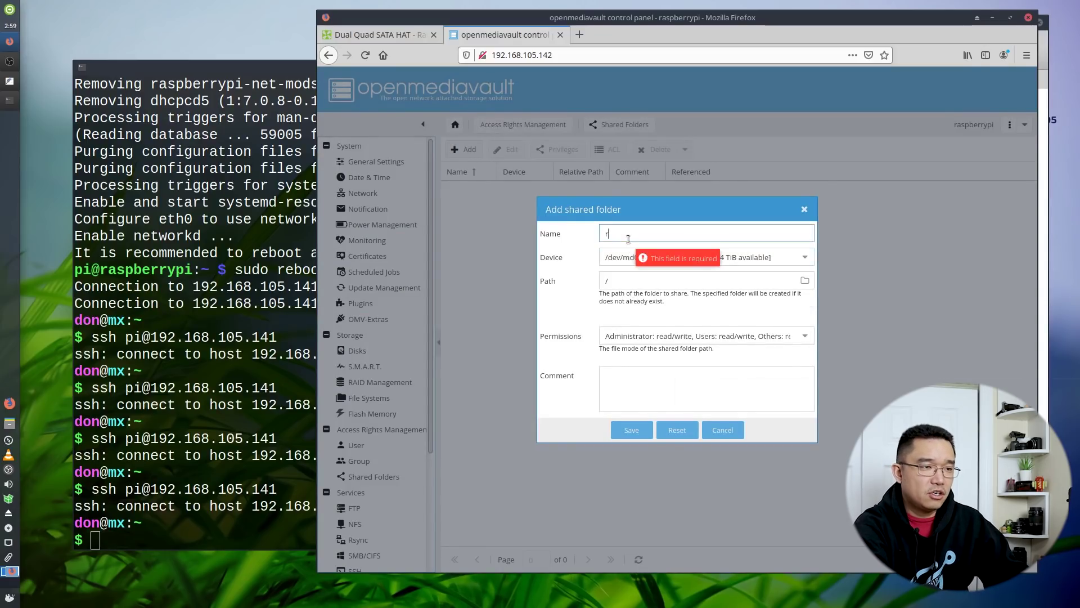
{"action": "type", "text": "pi-nas"}
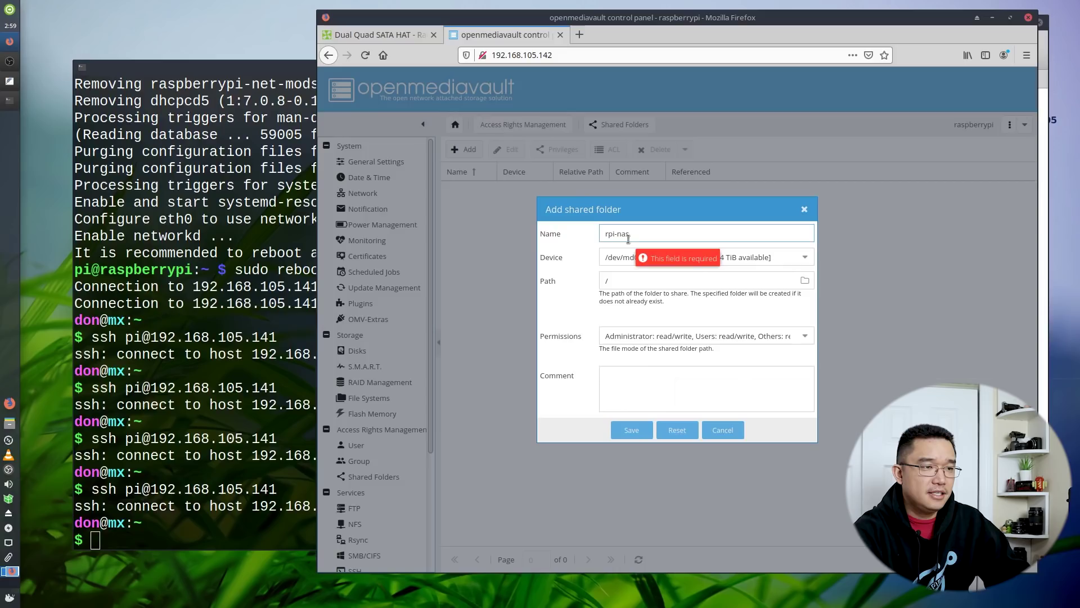
Set the rpi-nas permissions to 'Everyone: read/write' and save the folder
{"action": "left_click", "coordinate": [643, 337]}
{"action": "scroll", "coordinate": [661, 478], "scroll_direction": "down", "scroll_amount": 1}
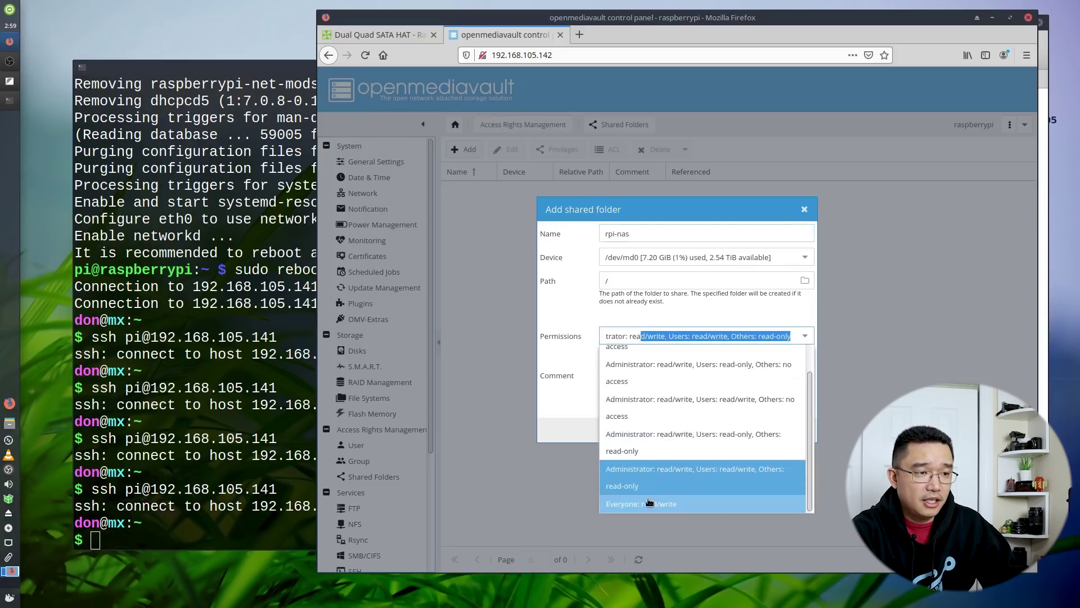
{"action": "left_click", "coordinate": [651, 497]}
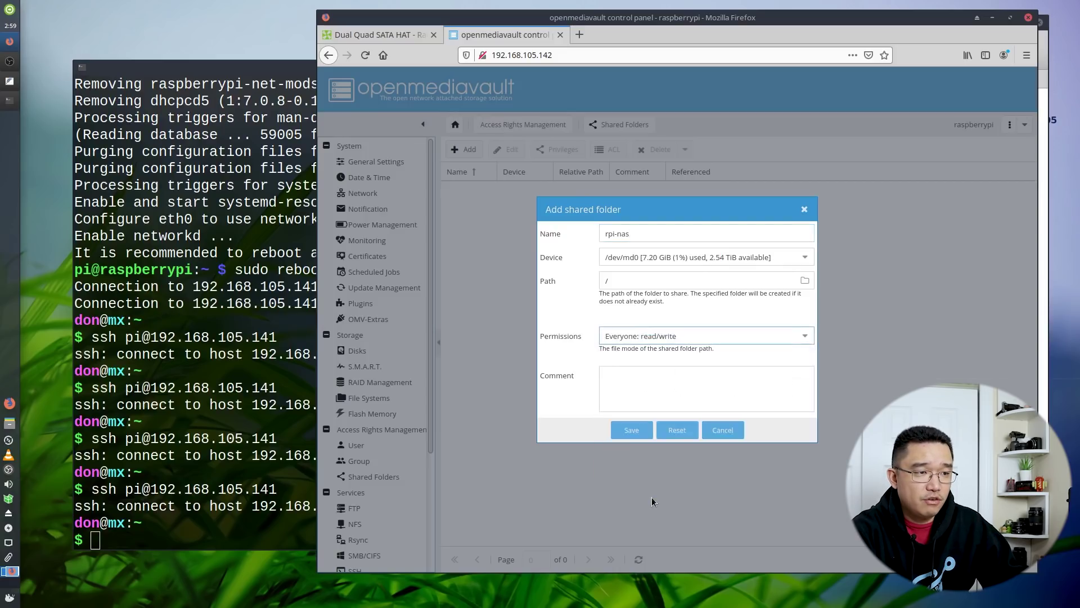
{"action": "left_click", "coordinate": [632, 429]}
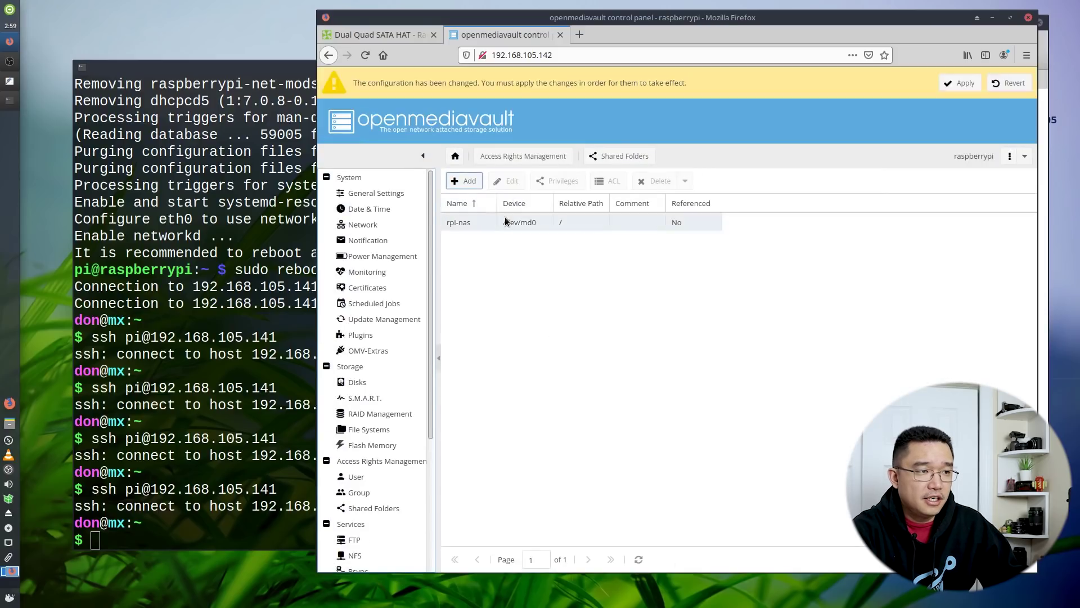
{"action": "left_click", "coordinate": [455, 225]}
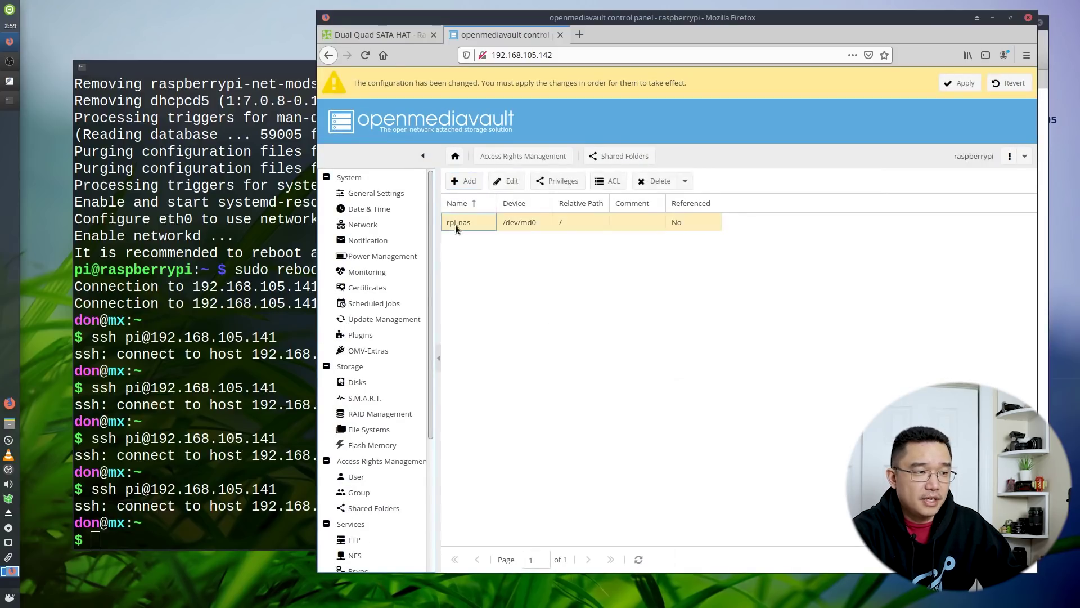
{"action": "scroll", "coordinate": [363, 467], "scroll_direction": "down", "scroll_amount": 2}
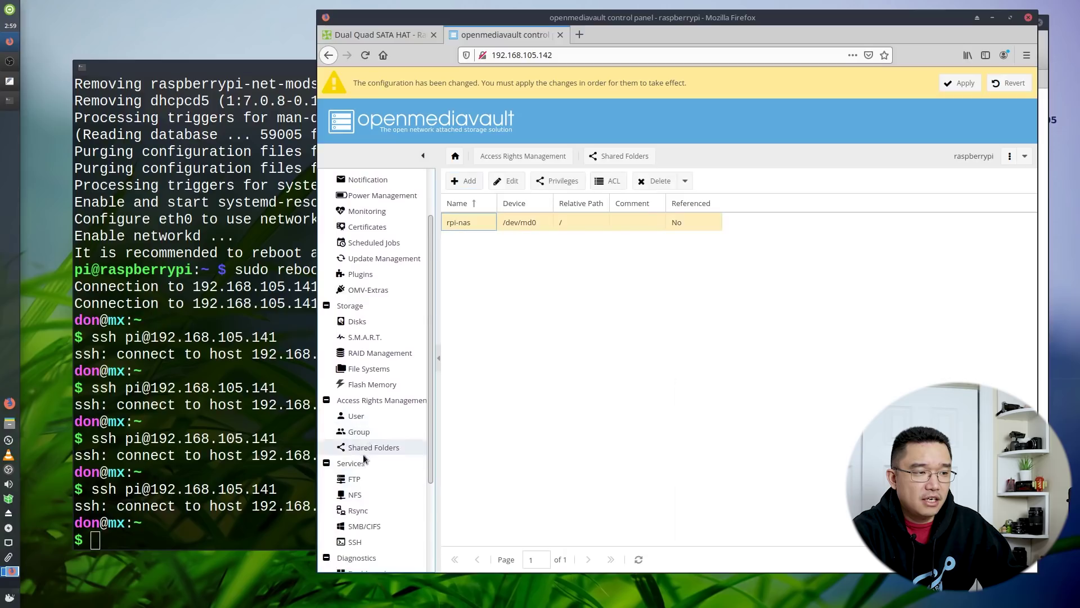
{"action": "left_click", "coordinate": [365, 526]}
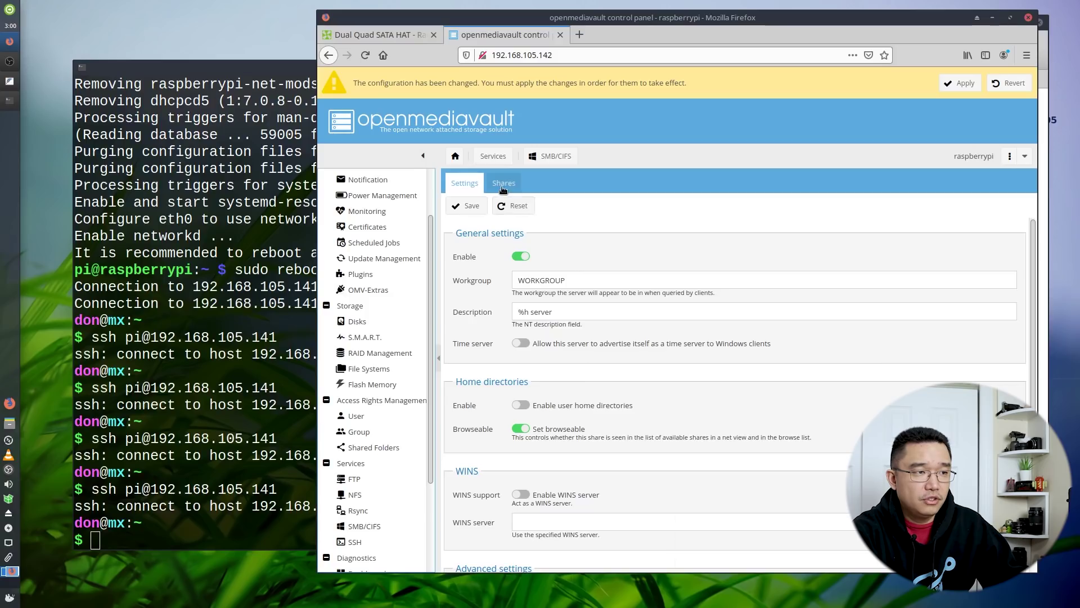
Save the enabled SMB/CIFS settings and add an rpi-nas share with Public set to Guests allowed
{"action": "left_click", "coordinate": [462, 207]}
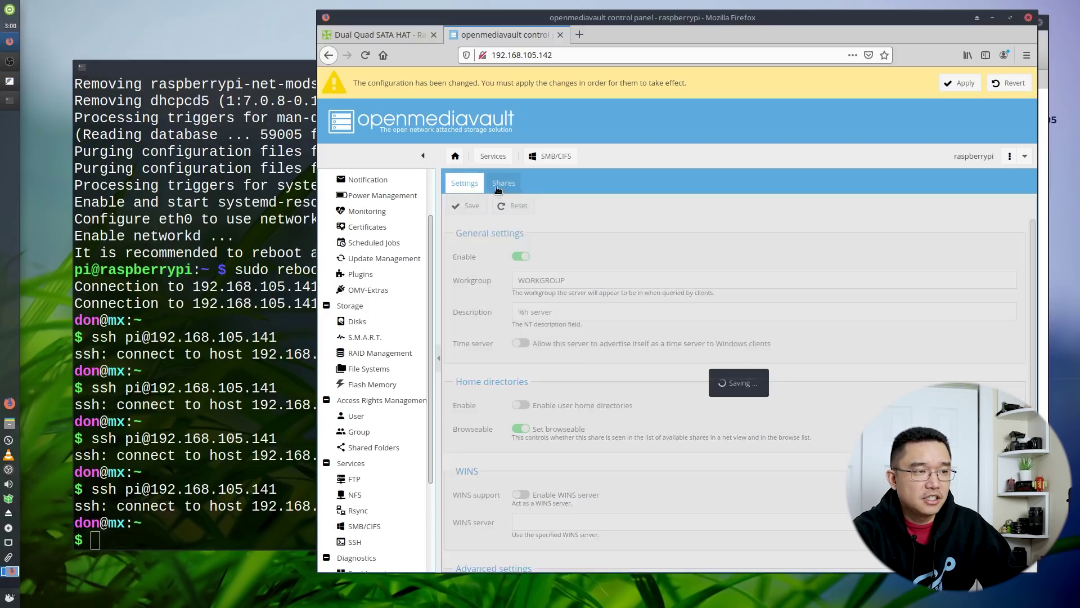
{"action": "left_click", "coordinate": [503, 184]}
{"action": "left_click", "coordinate": [465, 206]}
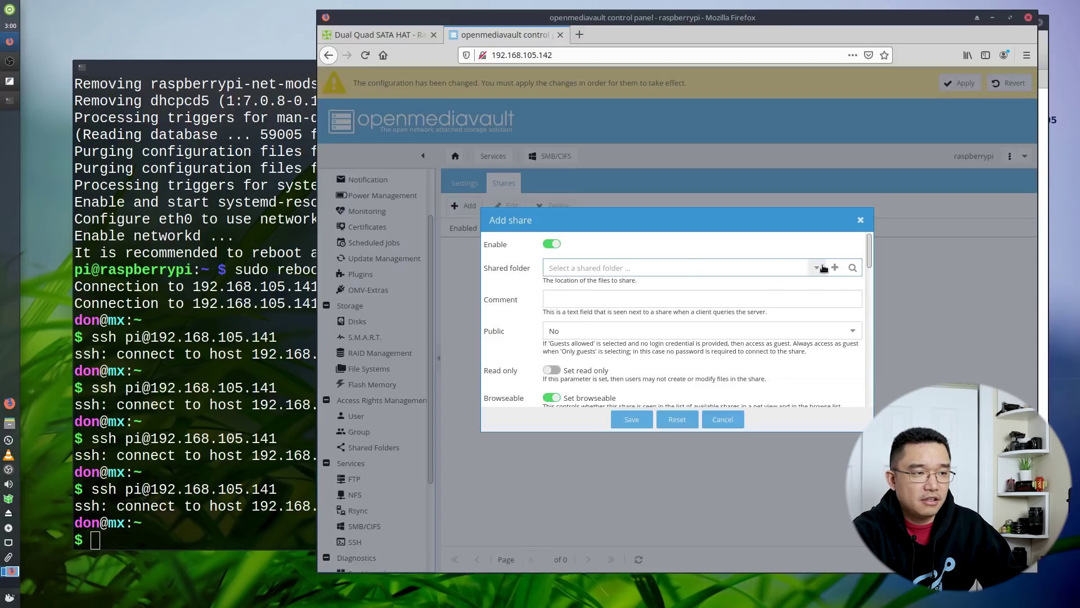
{"action": "left_click", "coordinate": [817, 267]}
{"action": "left_click", "coordinate": [628, 287]}
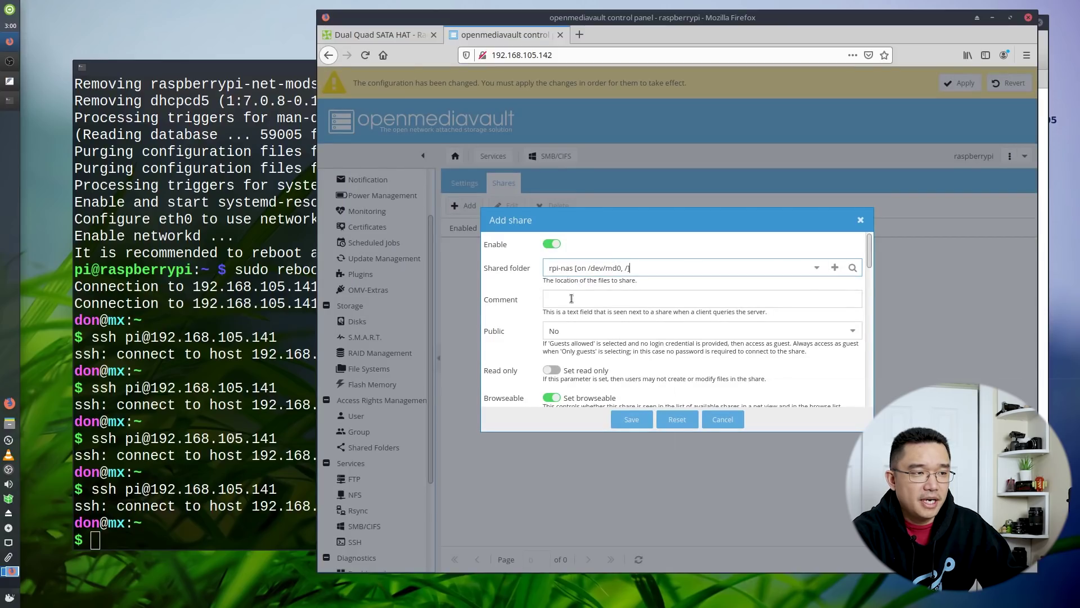
{"action": "scroll", "coordinate": [600, 358], "scroll_direction": "down", "scroll_amount": 2}
{"action": "left_click", "coordinate": [556, 271]}
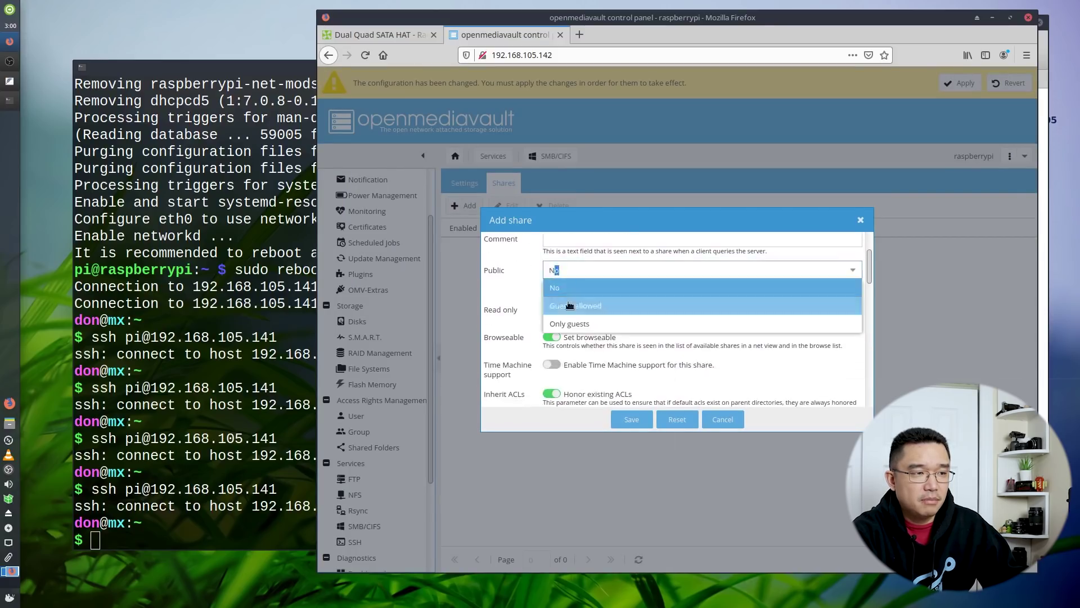
{"action": "left_click", "coordinate": [569, 306]}
{"action": "scroll", "coordinate": [627, 393], "scroll_direction": "down", "scroll_amount": 5}
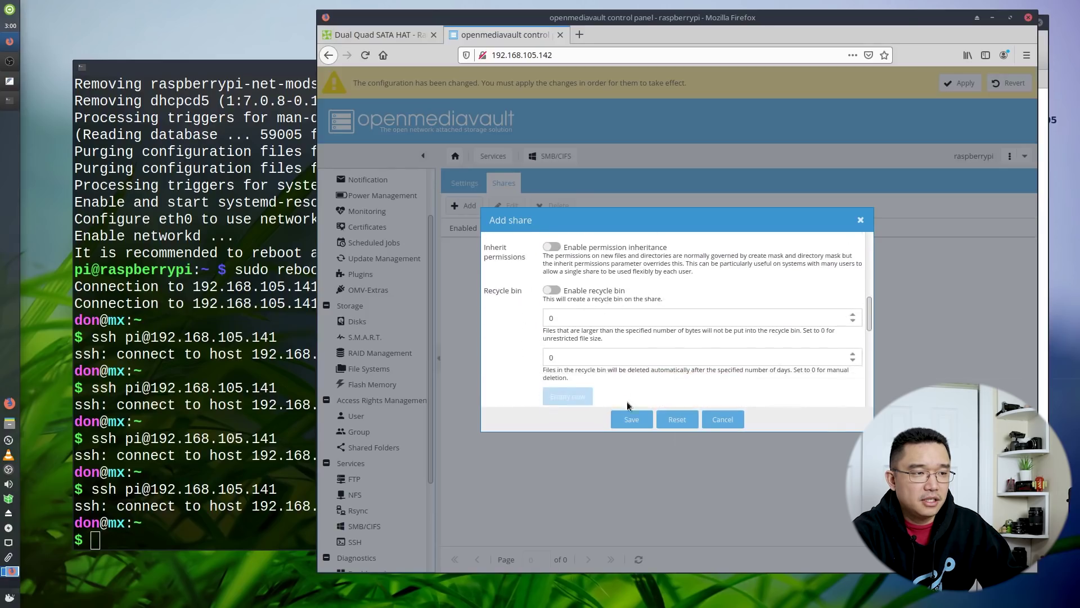
{"action": "left_click", "coordinate": [630, 419]}
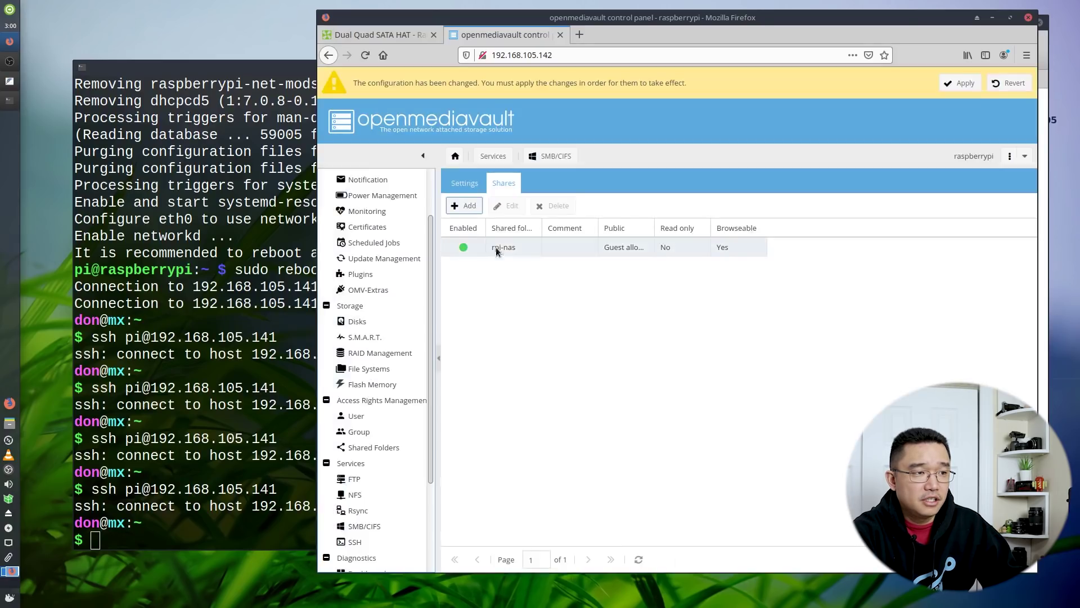
Select the new rpi-nas share and apply the pending configuration changes
{"action": "left_click", "coordinate": [496, 250]}
{"action": "left_click", "coordinate": [959, 83]}
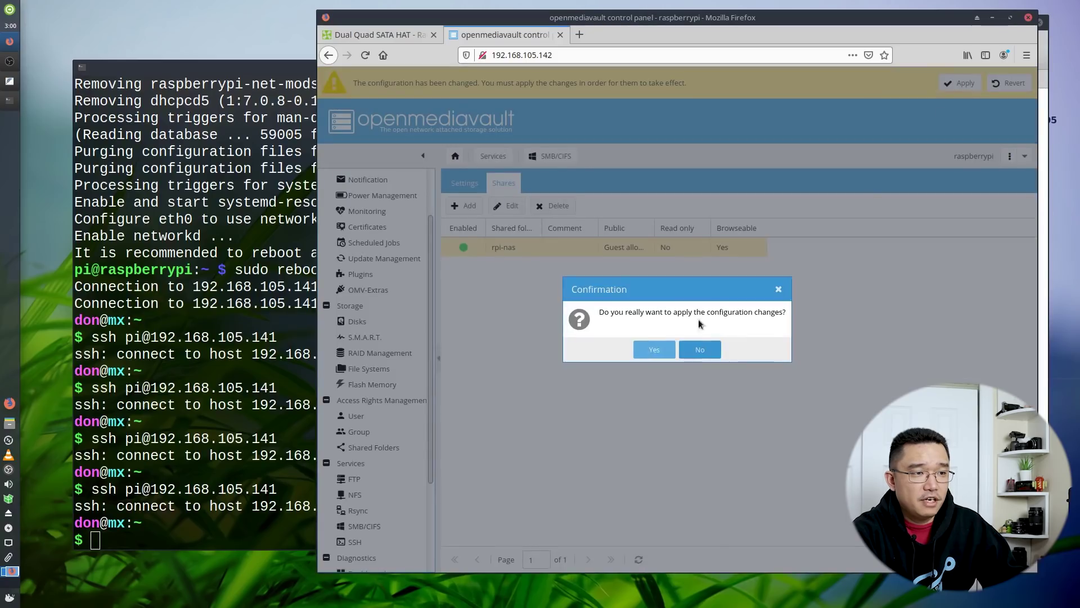
{"action": "left_click", "coordinate": [654, 349]}
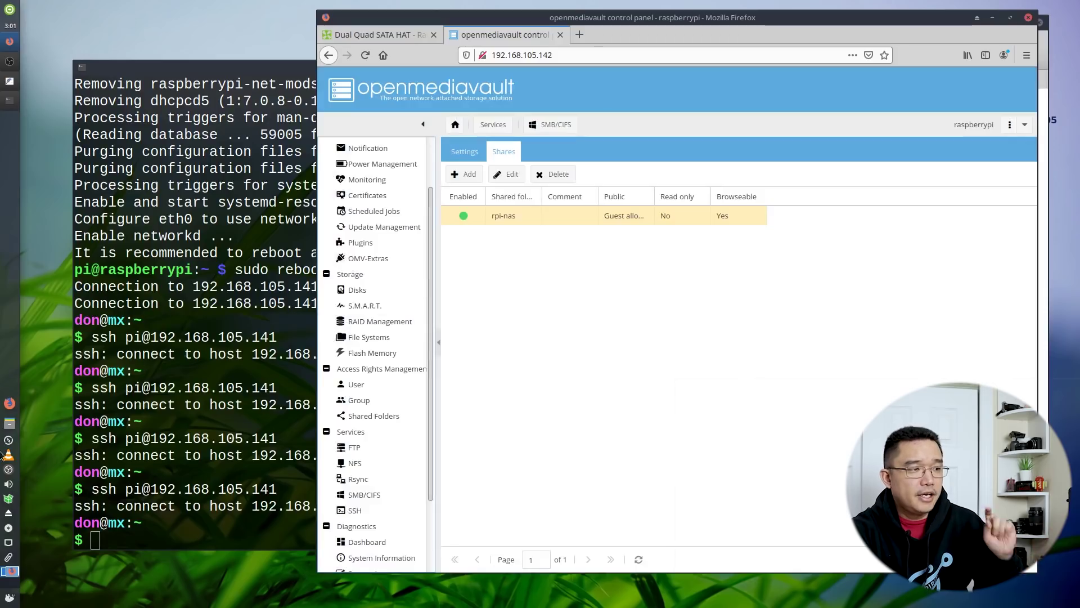
{"action": "left_click", "coordinate": [7, 424]}
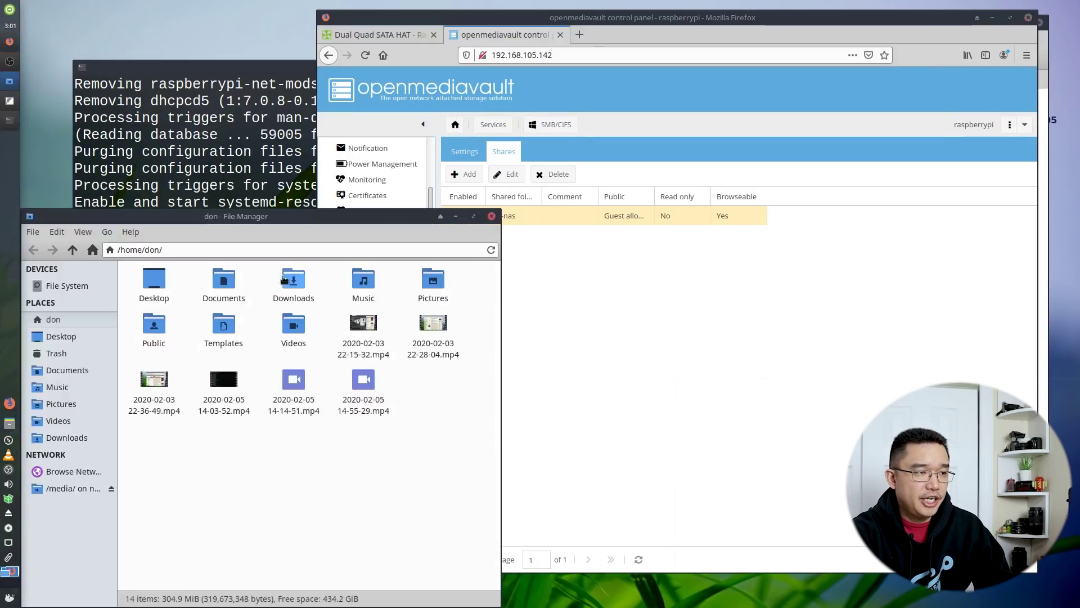
Browse the network to raspberrypi and connect to its rpi-nas share as Anonymous
{"action": "left_click", "coordinate": [40, 475]}
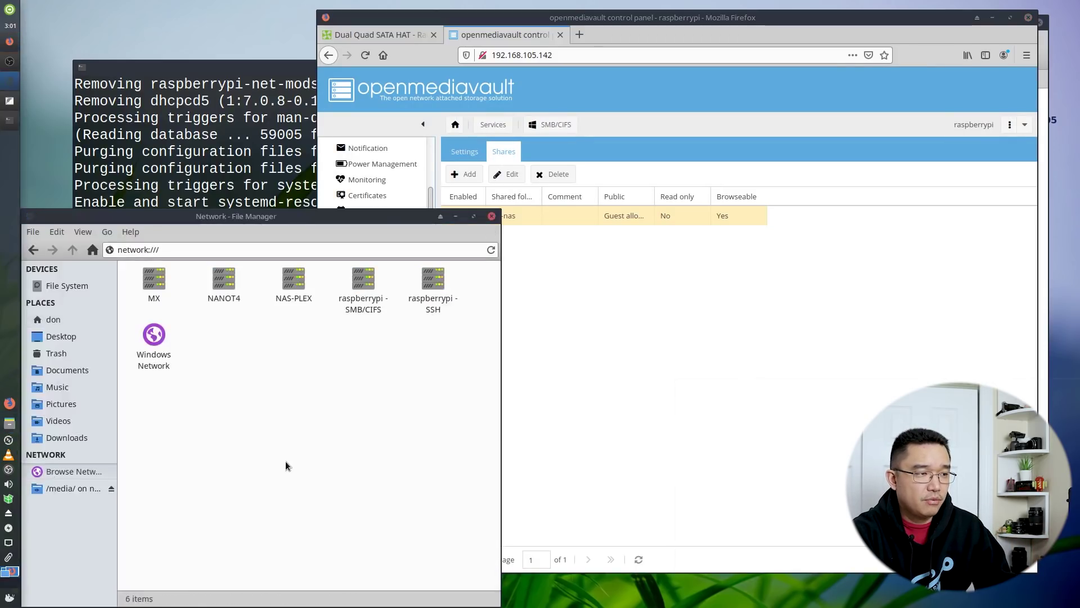
{"action": "left_click", "coordinate": [362, 285]}
{"action": "double_click", "coordinate": [363, 284]}
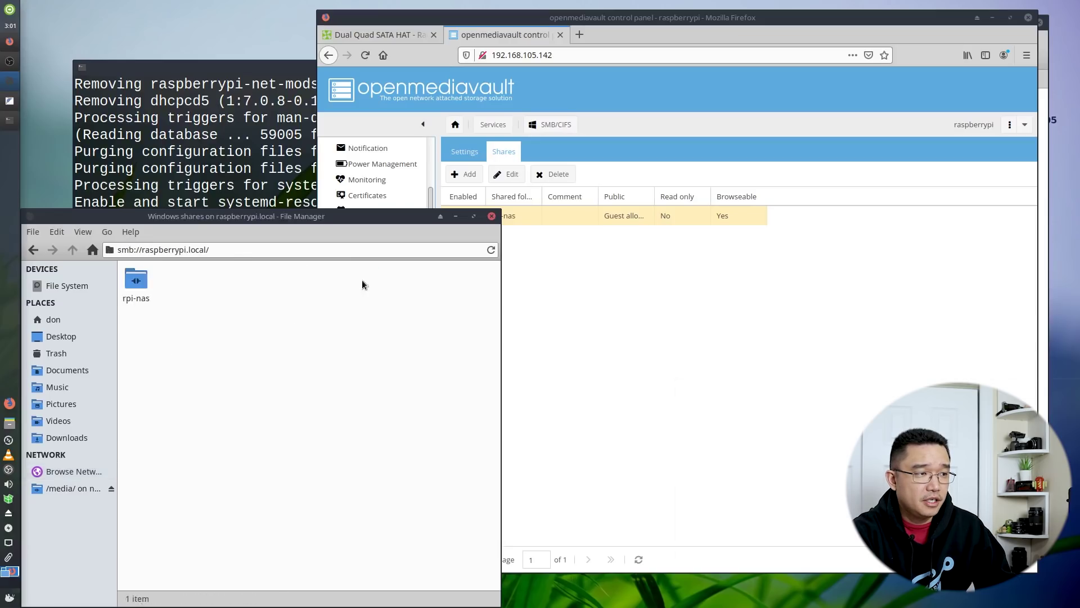
{"action": "left_click", "coordinate": [135, 284]}
{"action": "double_click", "coordinate": [135, 284]}
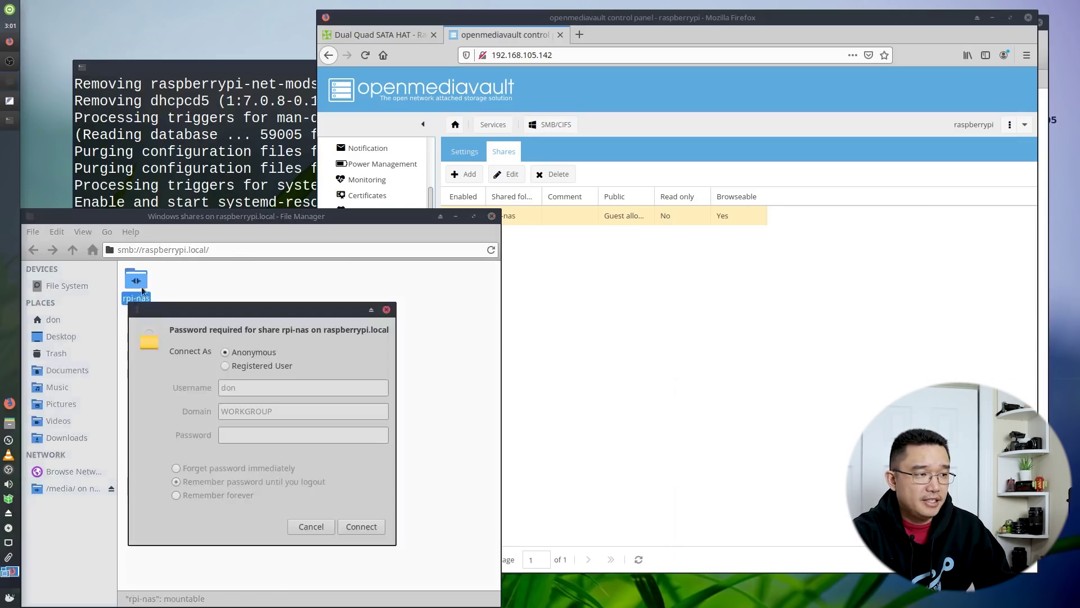
{"action": "left_click", "coordinate": [365, 525]}
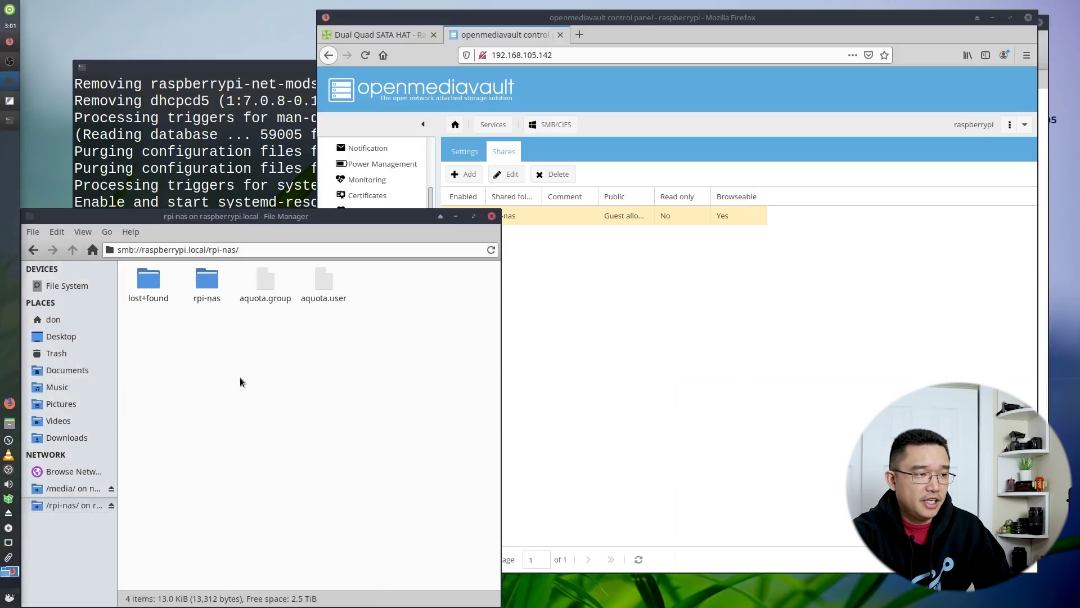
Open the share's inner rpi-nas folder to list its five files, including Freelancer.iso
{"action": "double_click", "coordinate": [204, 280]}
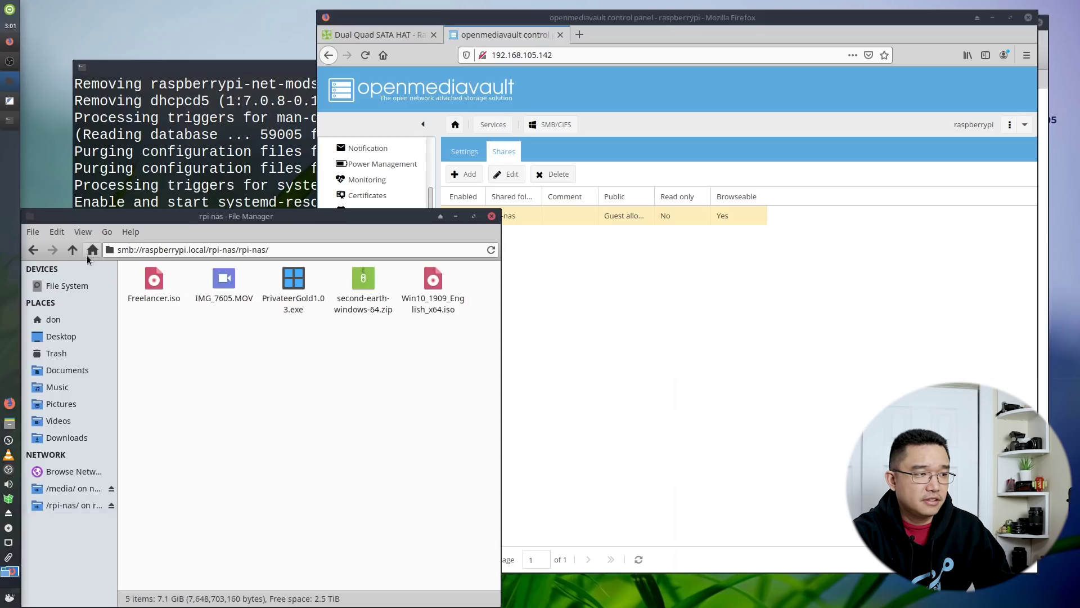
{"action": "left_click", "coordinate": [72, 250]}
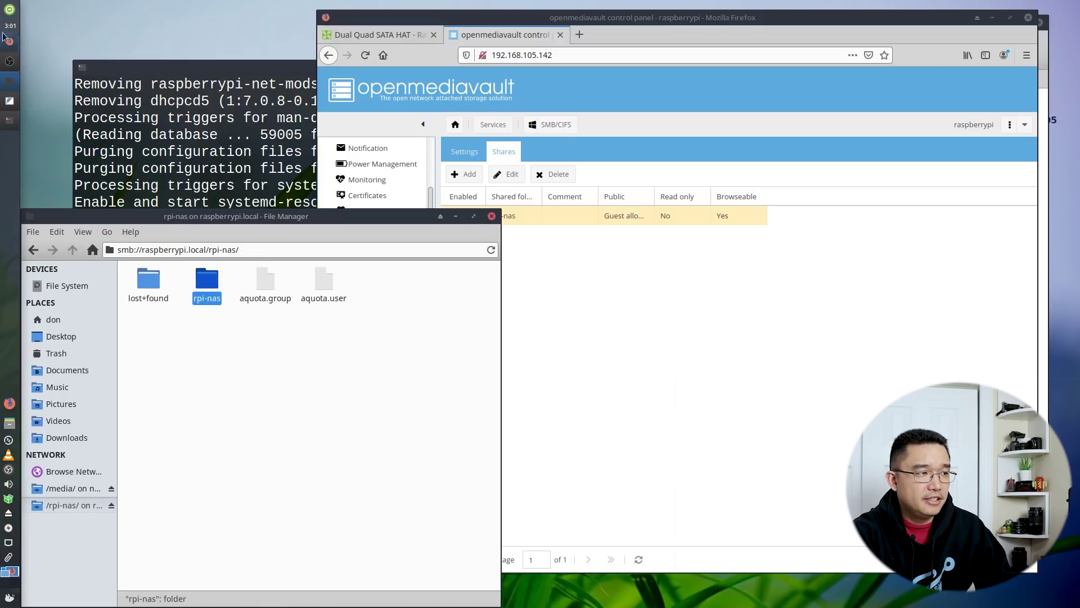
{"action": "left_click", "coordinate": [217, 355]}
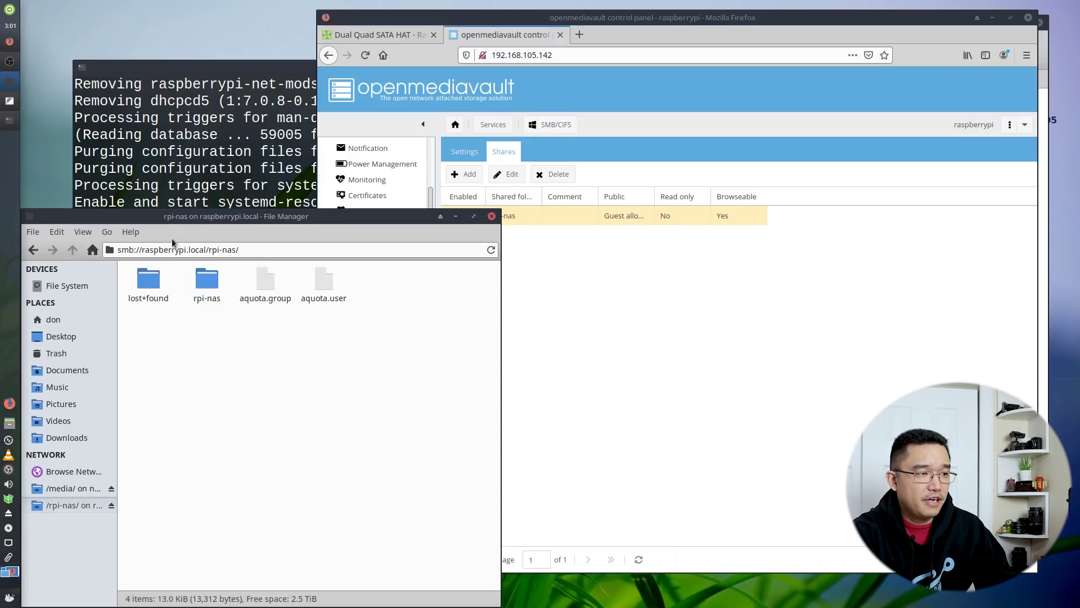
{"action": "double_click", "coordinate": [207, 279]}
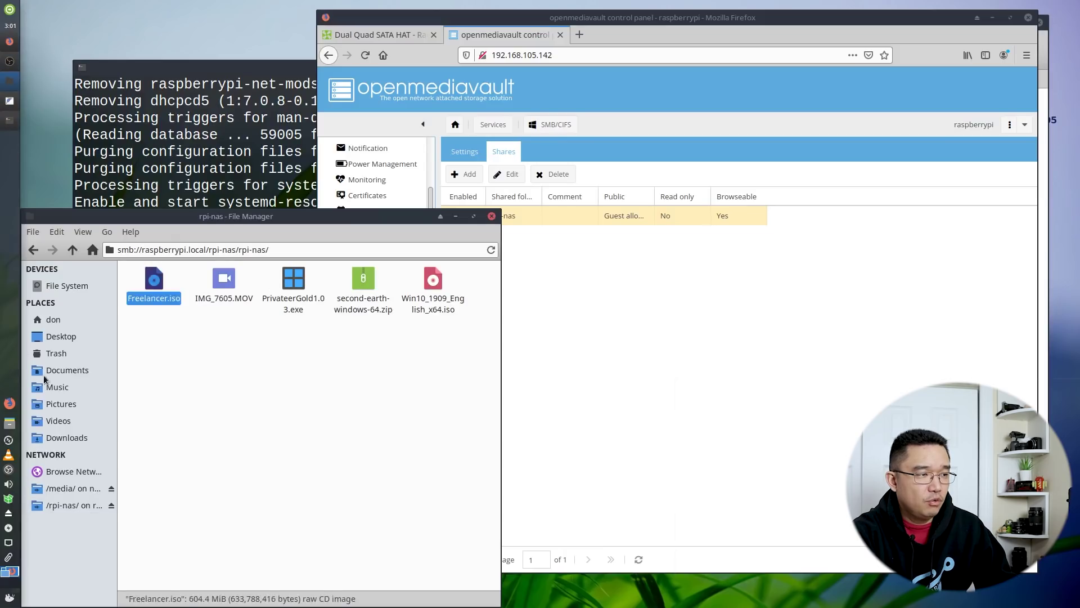
Open the local Downloads folder and view MX-19_x64.iso's context menu without choosing anything
{"action": "left_click", "coordinate": [66, 437]}
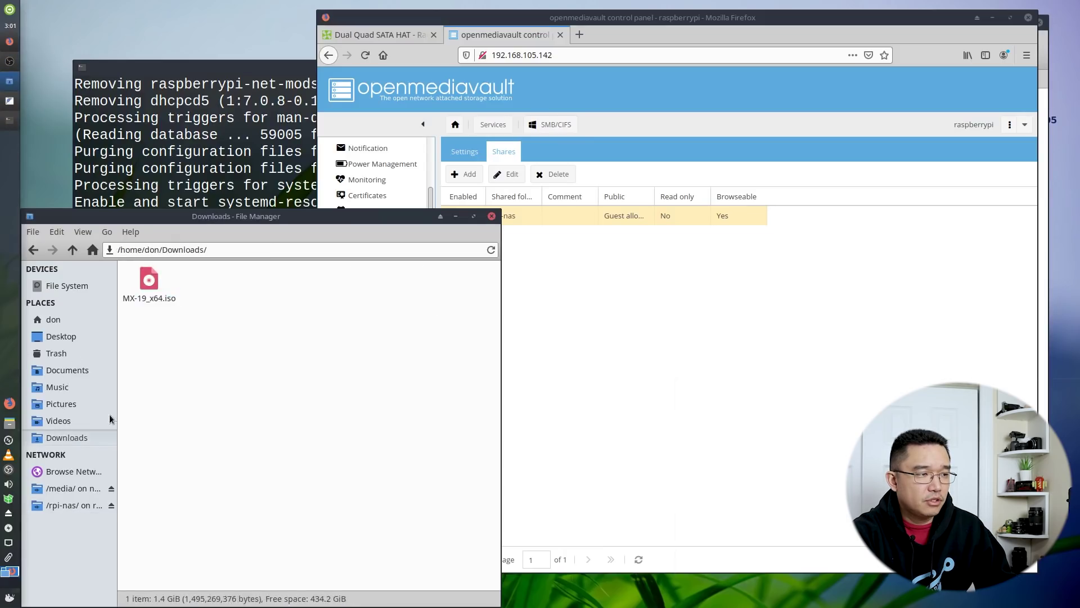
{"action": "right_click", "coordinate": [148, 283]}
{"action": "scroll", "coordinate": [205, 409], "scroll_direction": "down", "scroll_amount": 3}
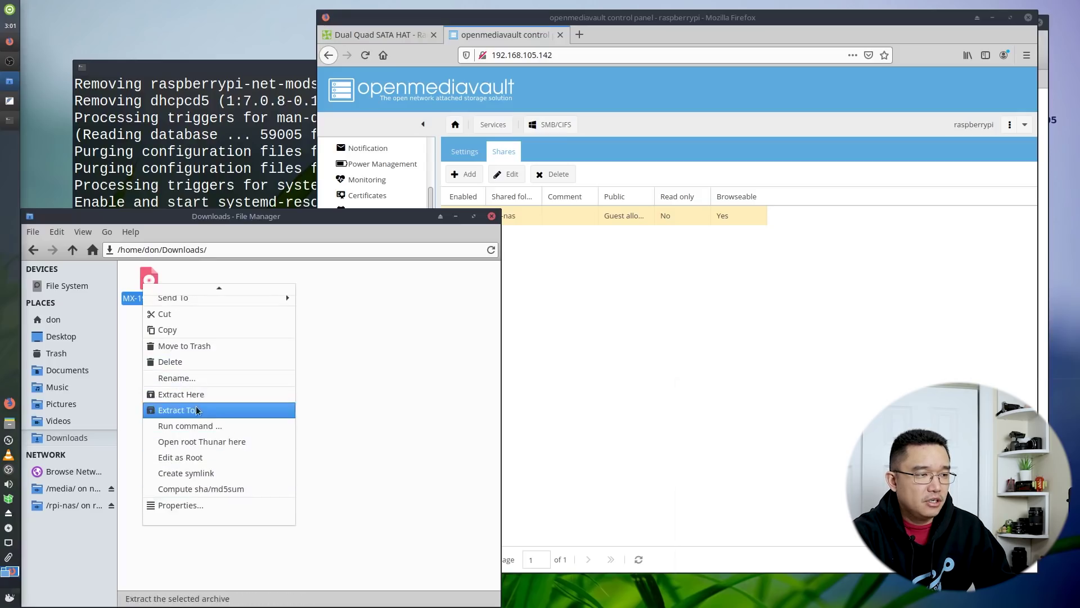
{"action": "left_click", "coordinate": [174, 335]}
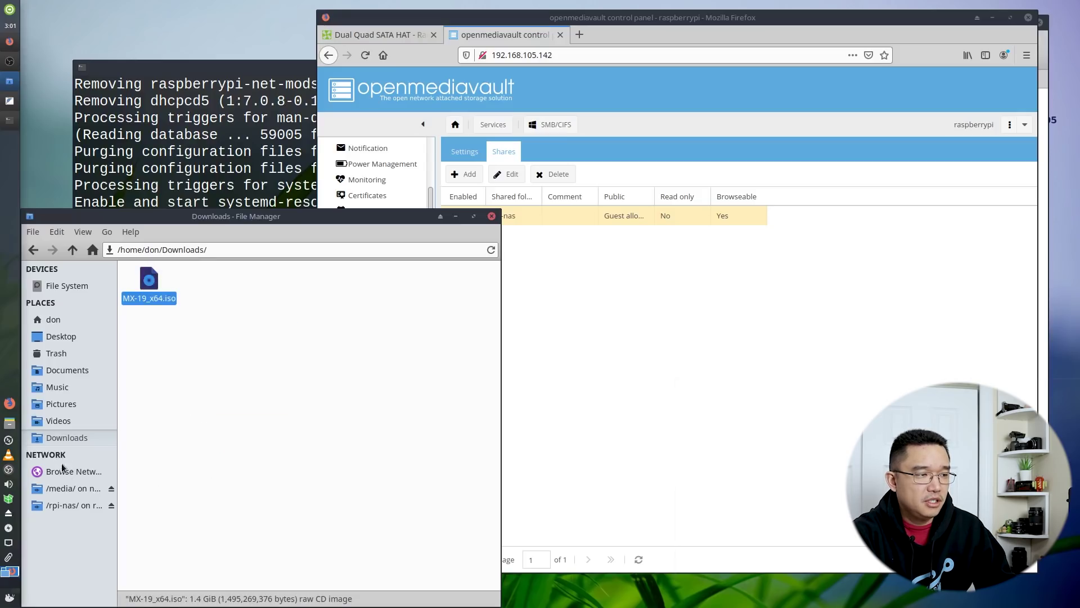
Try pasting into the rpi-nas share root and skip the Permission denied error
{"action": "left_click", "coordinate": [67, 503]}
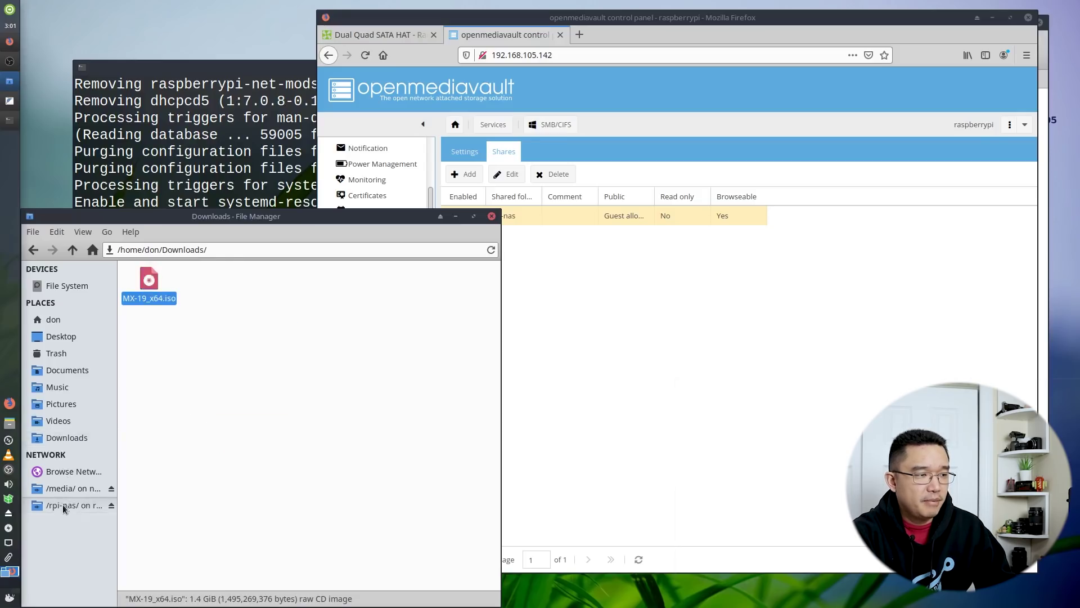
{"action": "right_click", "coordinate": [223, 332]}
{"action": "left_click", "coordinate": [257, 378]}
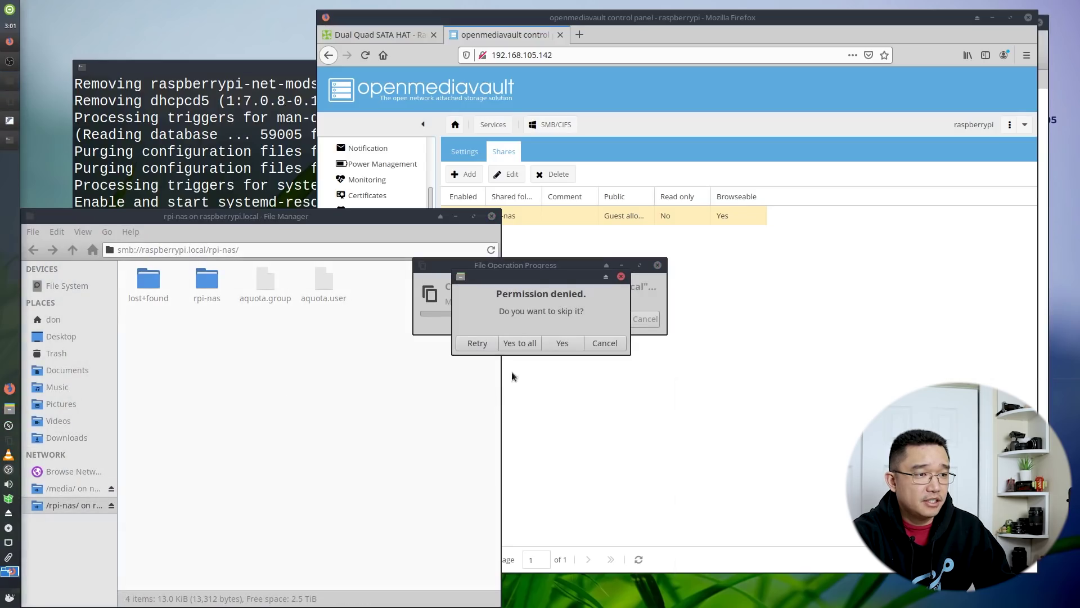
{"action": "left_click", "coordinate": [597, 346]}
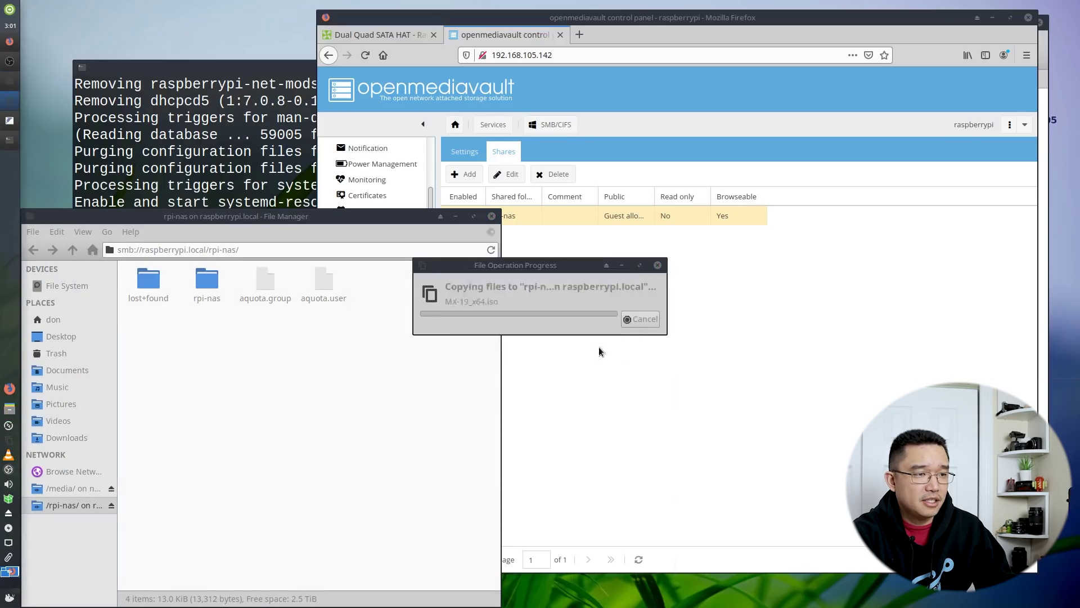
Paste the copied files, including MX-19_x64.iso, into the share's inner rpi-nas folder
{"action": "double_click", "coordinate": [207, 280]}
{"action": "right_click", "coordinate": [199, 360]}
{"action": "left_click", "coordinate": [248, 407]}
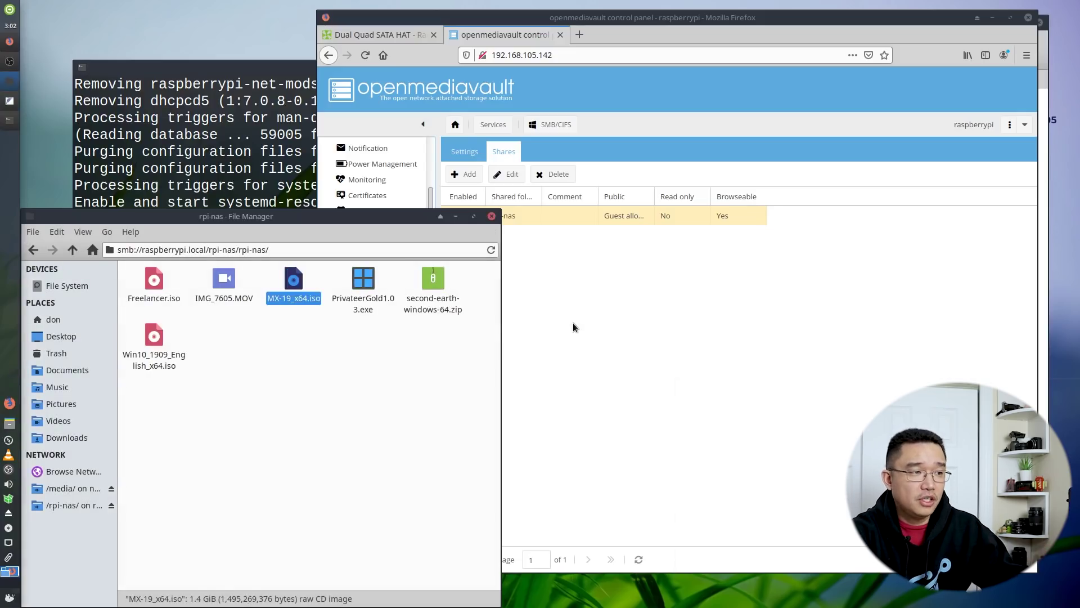
{"action": "left_click", "coordinate": [294, 366]}
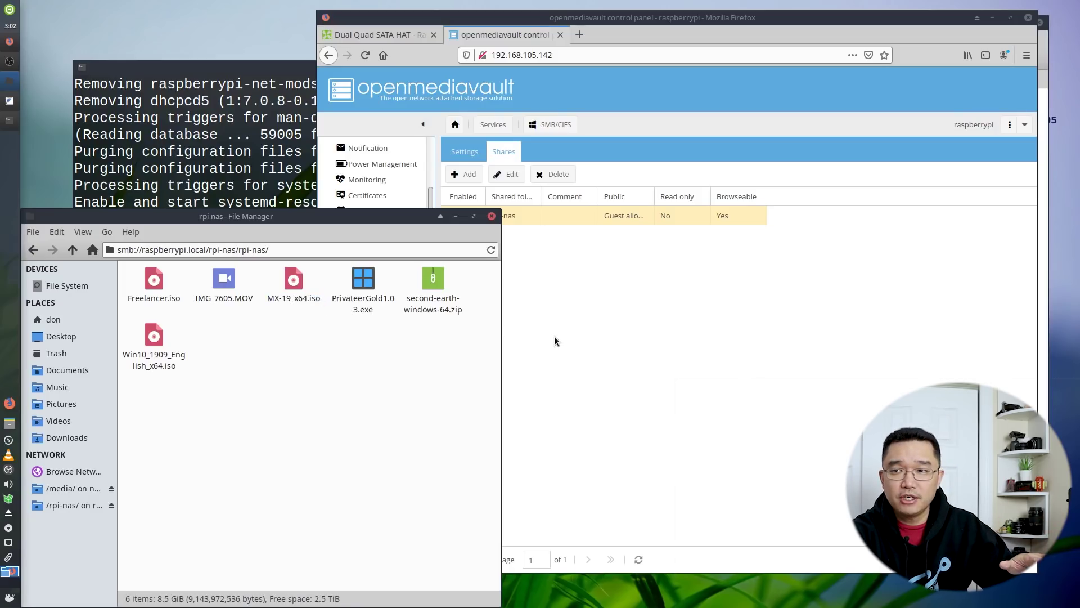
Confirm all six files (8.5 GiB) copied, then raise the openmediavault Shares page and scroll it
{"action": "left_click", "coordinate": [555, 341]}
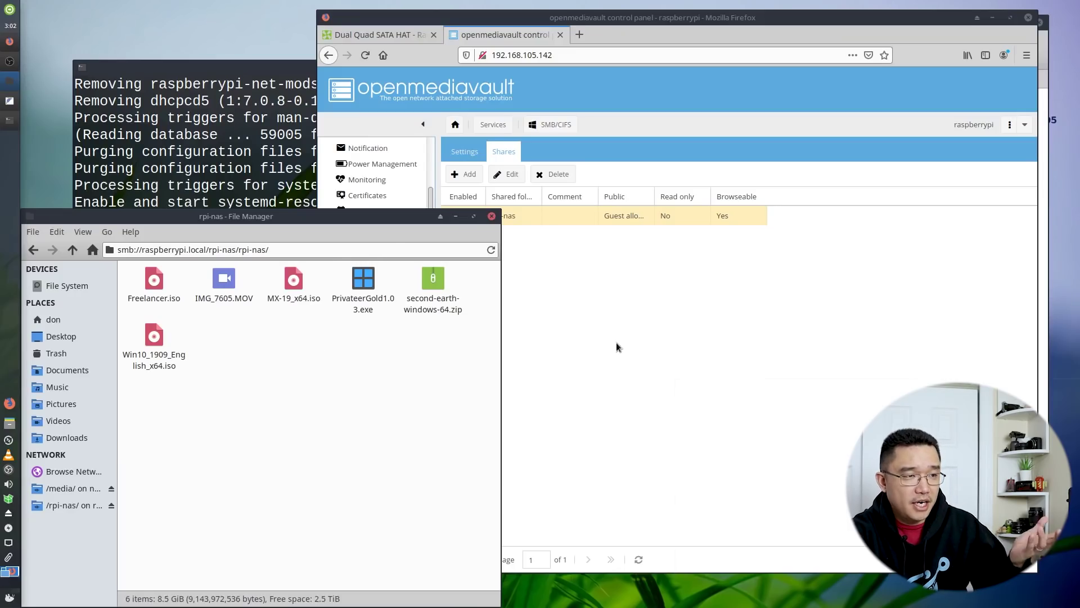
{"action": "left_click", "coordinate": [617, 346]}
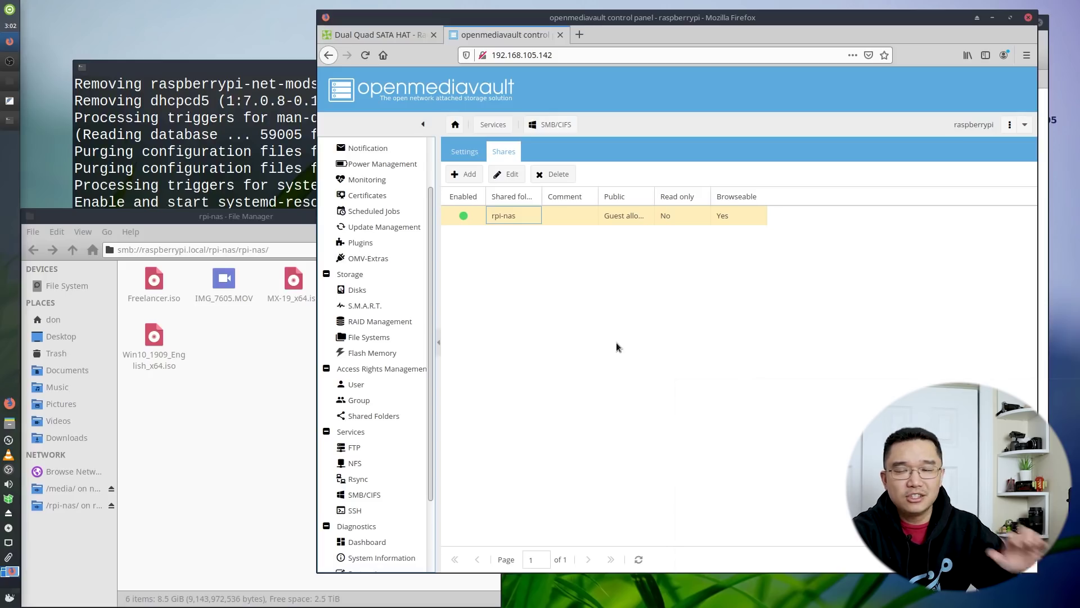
{"action": "scroll", "coordinate": [430, 321], "scroll_direction": "down", "scroll_amount": 1}
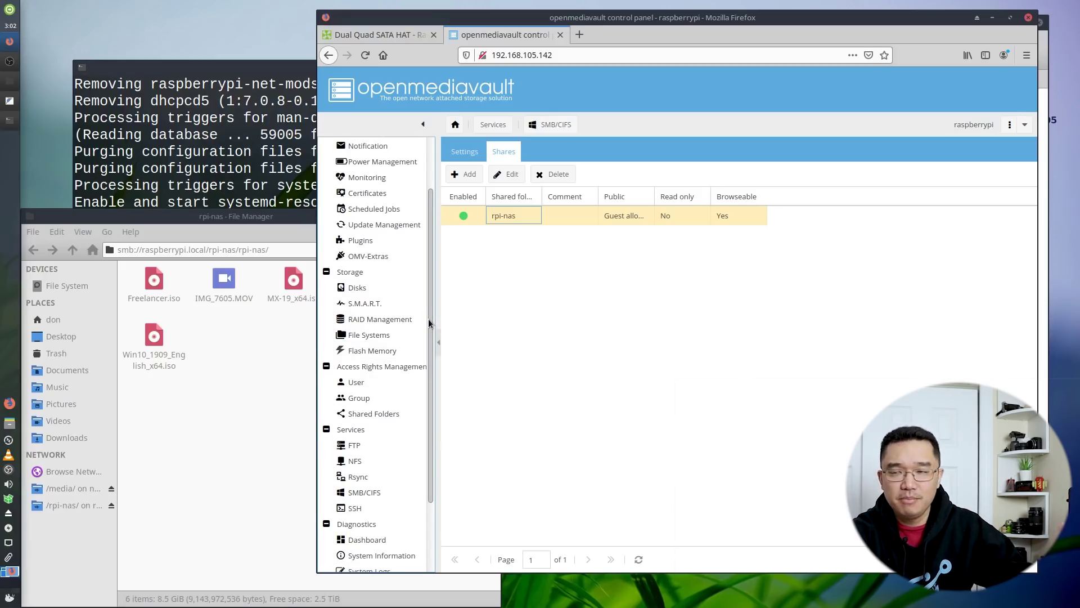
{"action": "scroll", "coordinate": [429, 321], "scroll_direction": "down", "scroll_amount": 1}
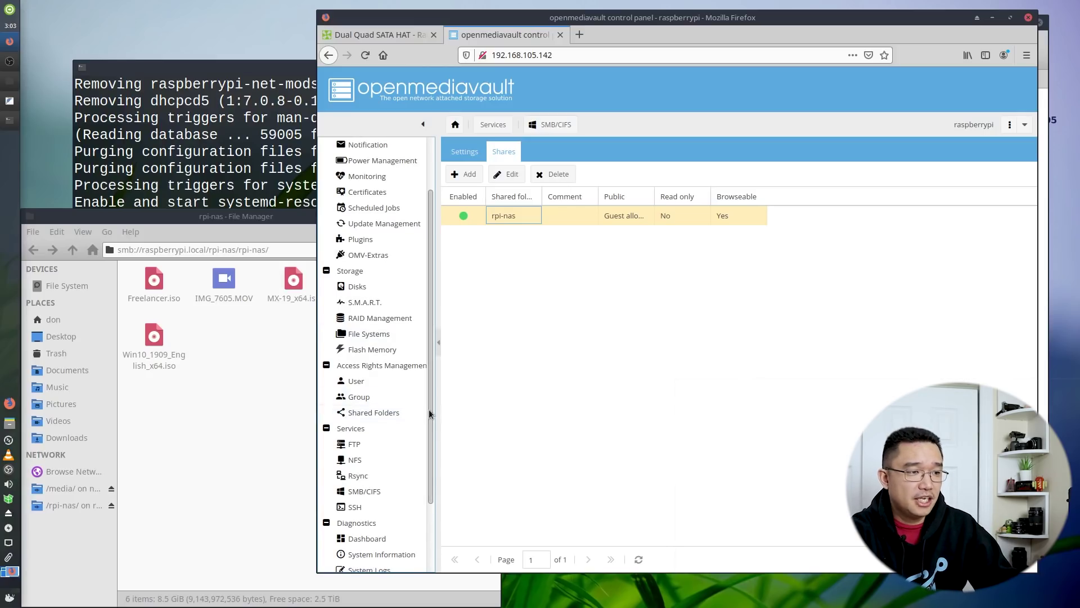
{"action": "scroll", "coordinate": [427, 400], "scroll_direction": "up", "scroll_amount": 1}
{"action": "scroll", "coordinate": [426, 400], "scroll_direction": "up", "scroll_amount": 1}
View the recovering RAID 5 /dev/md0 in RAID Management, cancel the Create form, and return to the terminal
{"action": "left_click", "coordinate": [223, 132]}
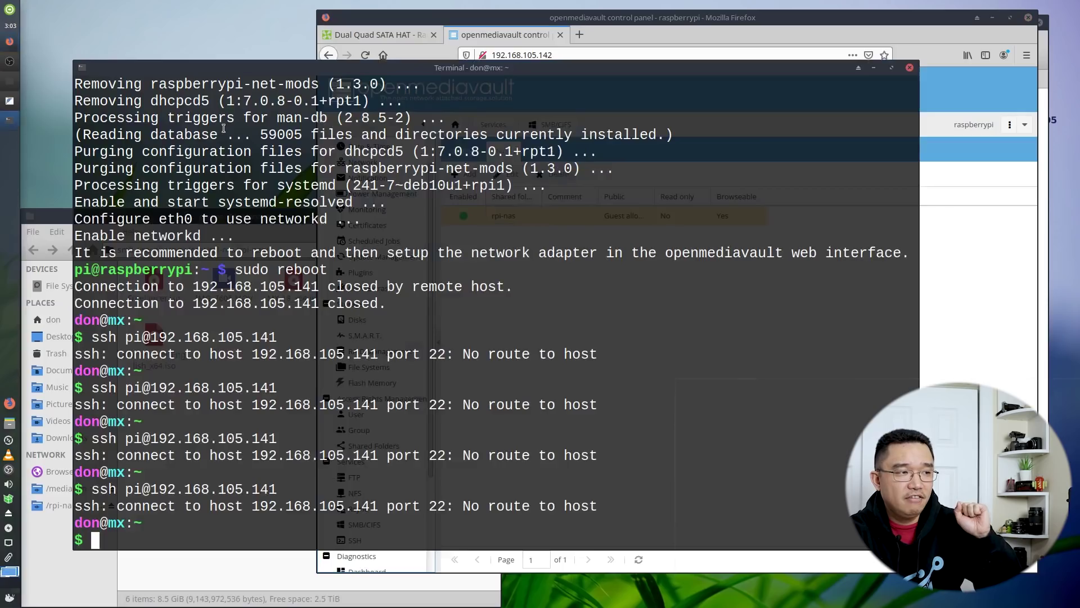
{"action": "left_click", "coordinate": [539, 215]}
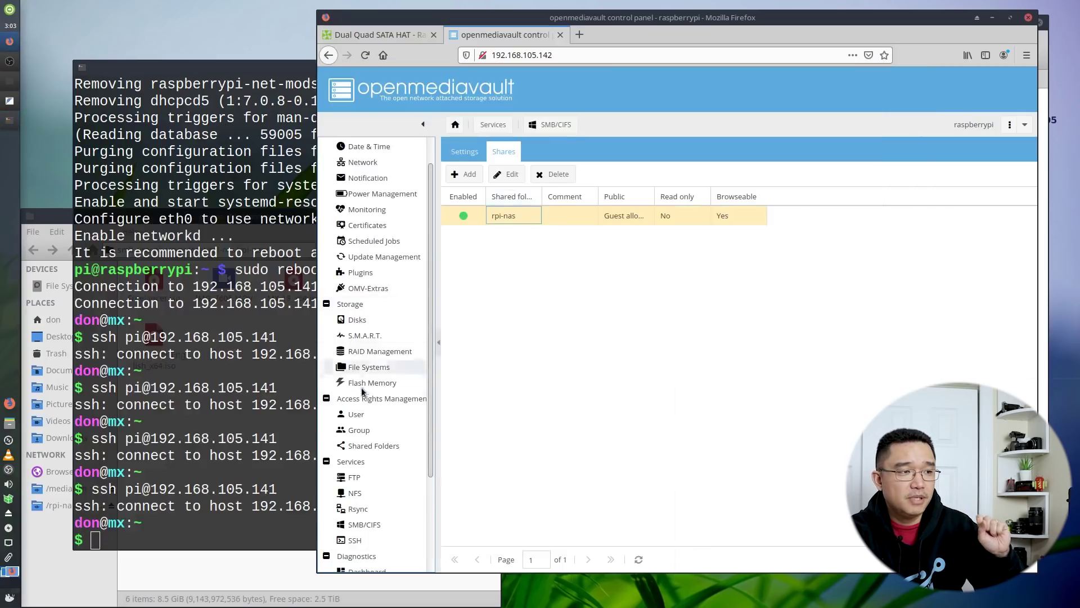
{"action": "left_click", "coordinate": [362, 351]}
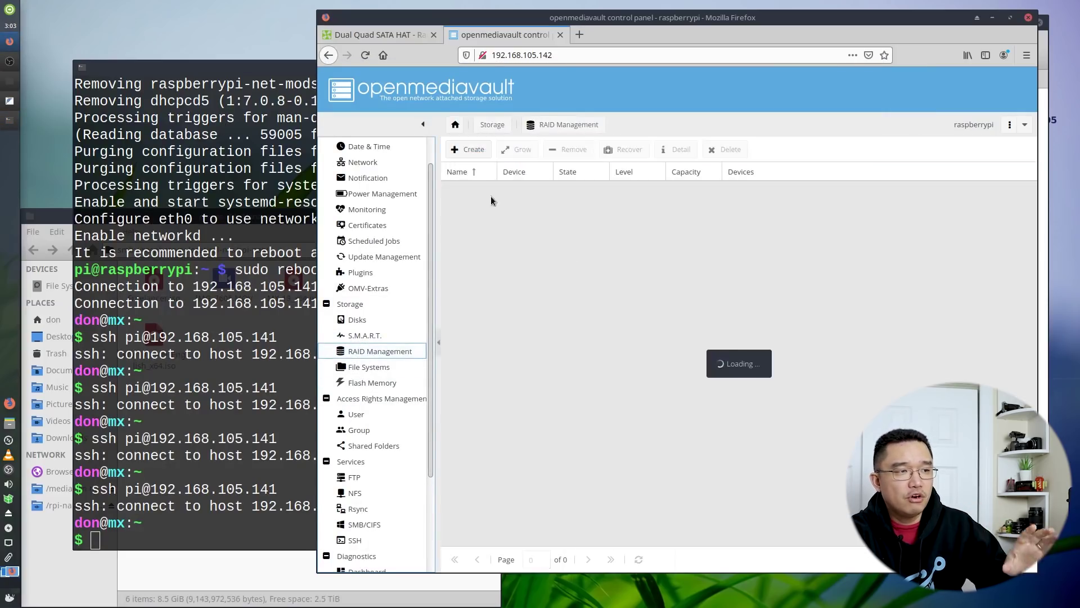
{"action": "left_click", "coordinate": [470, 149]}
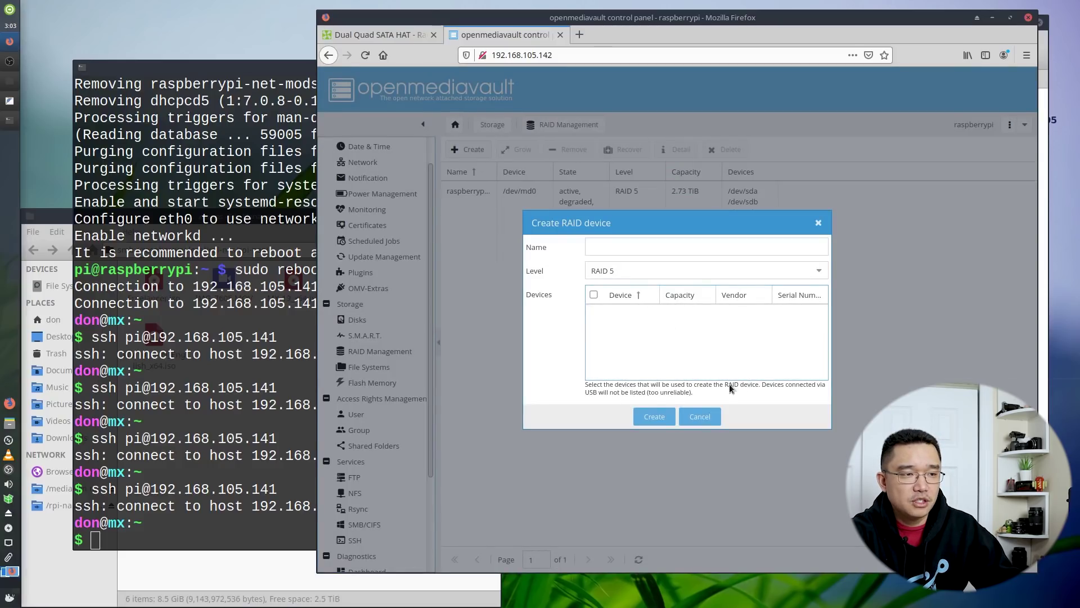
{"action": "left_click", "coordinate": [696, 417]}
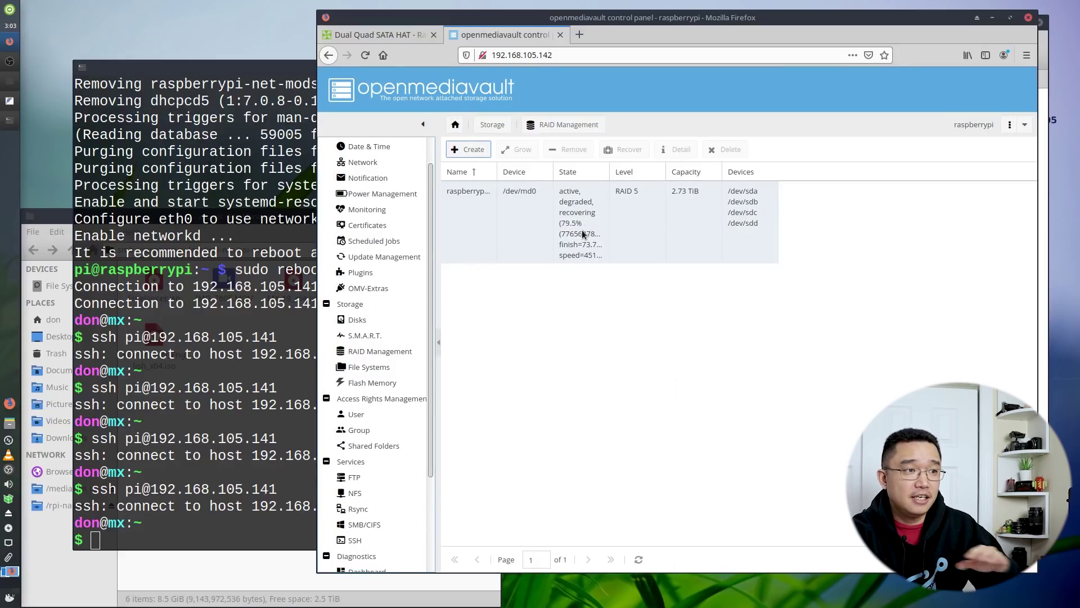
{"action": "left_click", "coordinate": [245, 176]}
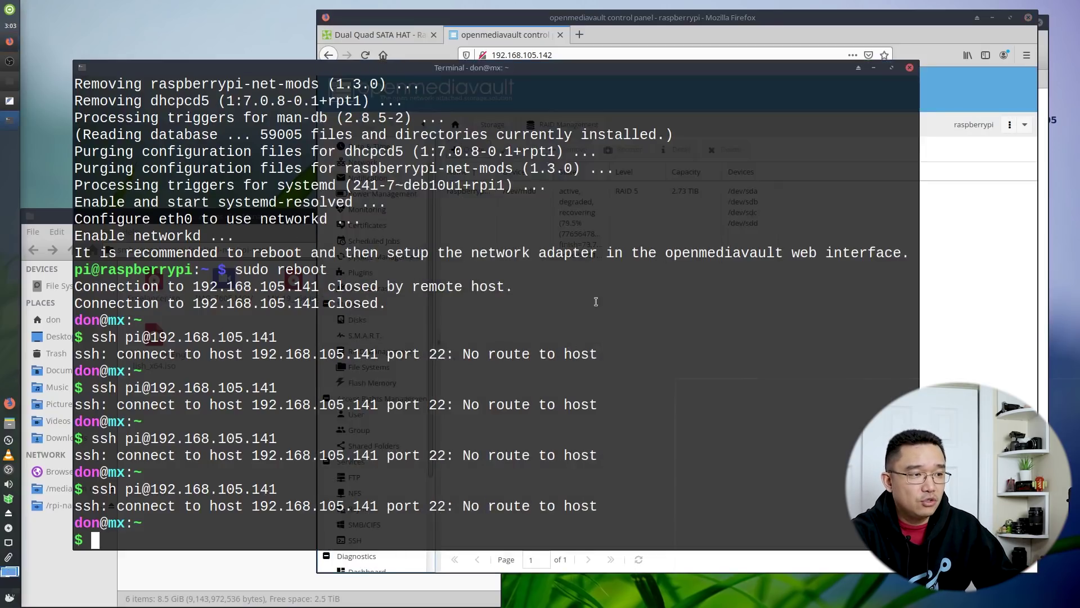
Copy the mdadm RAID 5 create command line from the new 24.txt notes
{"action": "left_click", "coordinate": [9, 101]}
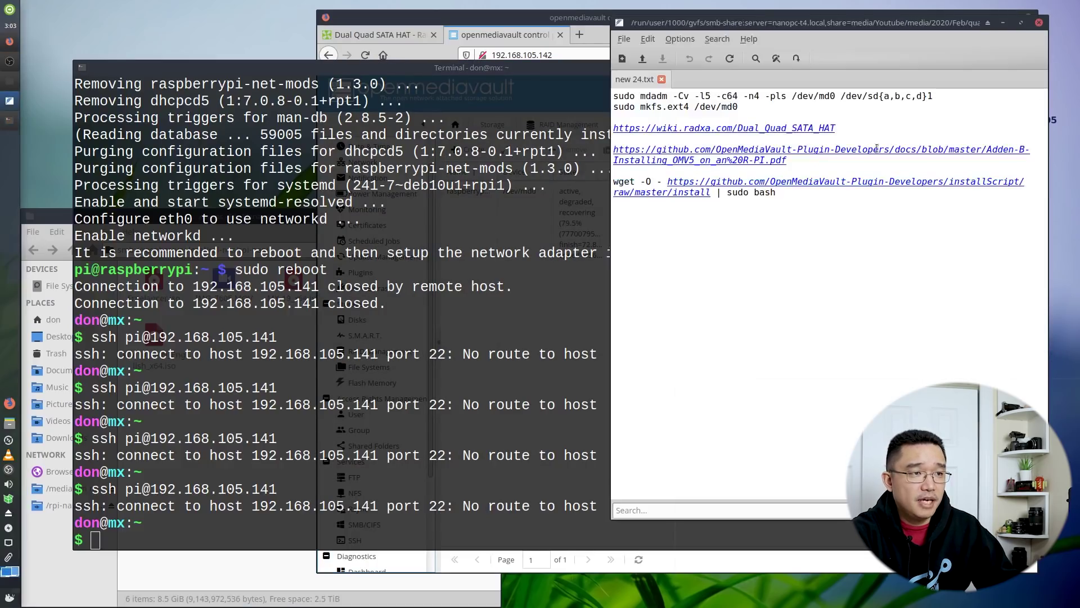
{"action": "left_click_drag", "start_coordinate": [933, 97], "coordinate": [614, 97]}
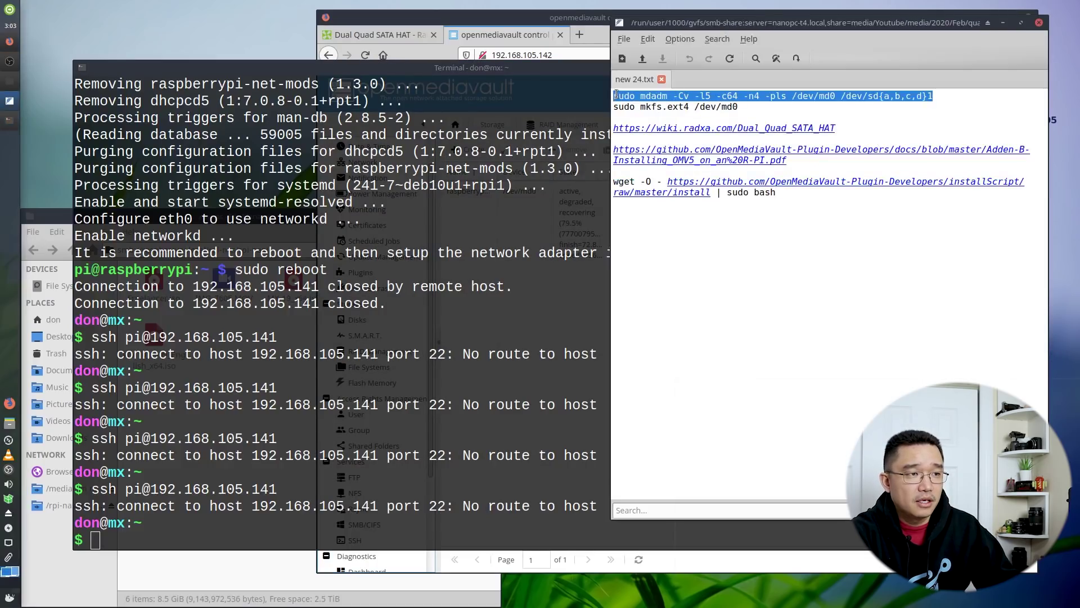
{"action": "right_click", "coordinate": [615, 96]}
{"action": "left_click", "coordinate": [643, 144]}
Paste the mdadm command into the terminal and delete the trailing 1 from its device list
{"action": "left_click", "coordinate": [496, 410]}
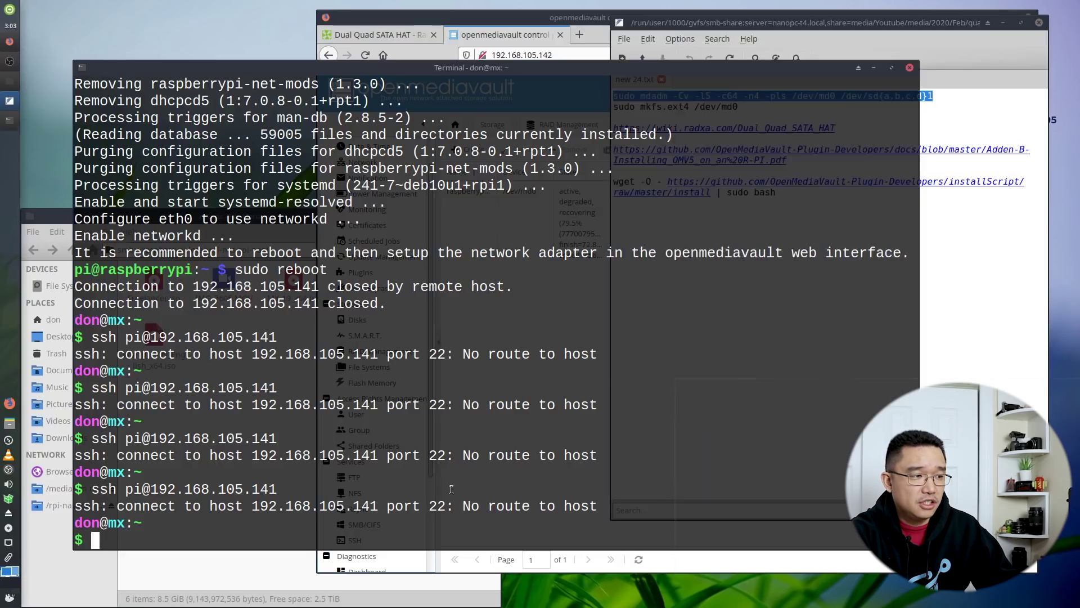
{"action": "right_click", "coordinate": [451, 312]}
{"action": "left_click", "coordinate": [503, 385]}
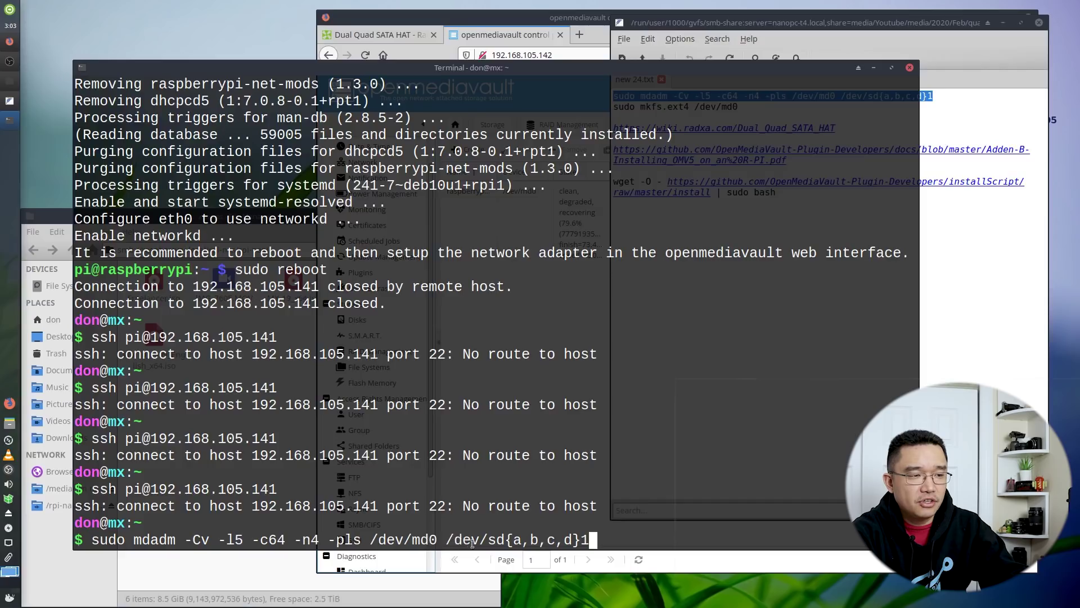
{"action": "left_click_drag", "start_coordinate": [449, 539], "coordinate": [501, 539]}
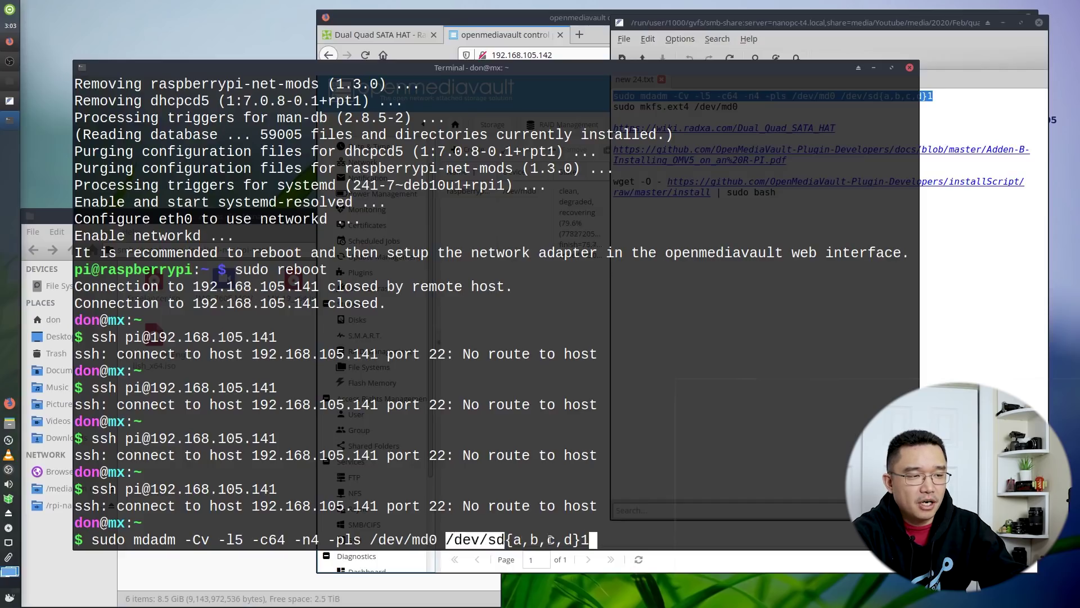
{"action": "left_click", "coordinate": [501, 539]}
{"action": "key", "text": "BackSpace"}
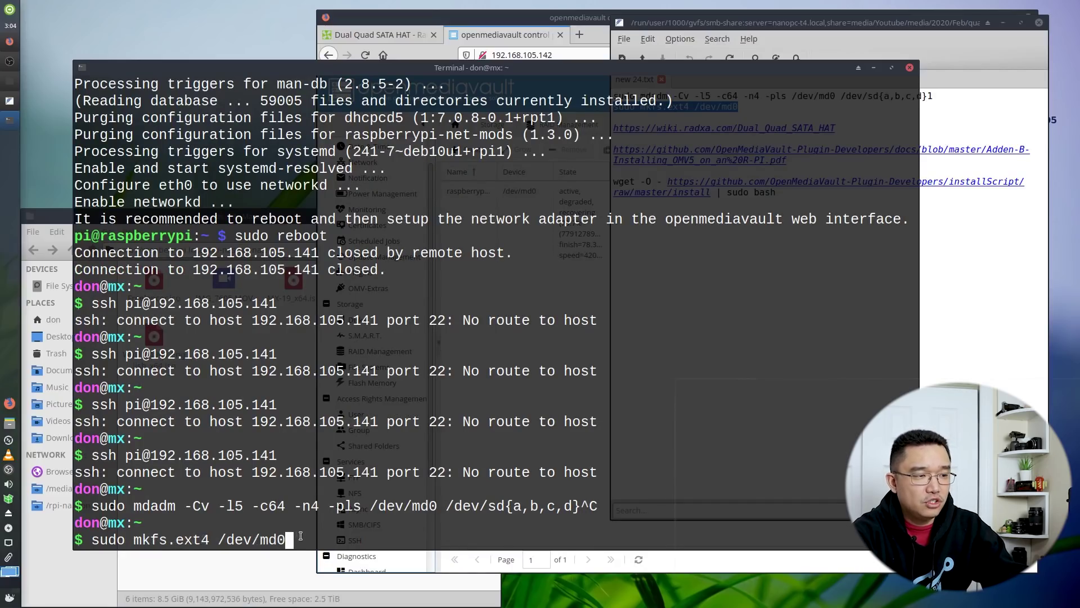
Select md0 in RAID Management to check its status: clean, degraded, recovering at 79.8%
{"action": "left_click", "coordinate": [248, 598]}
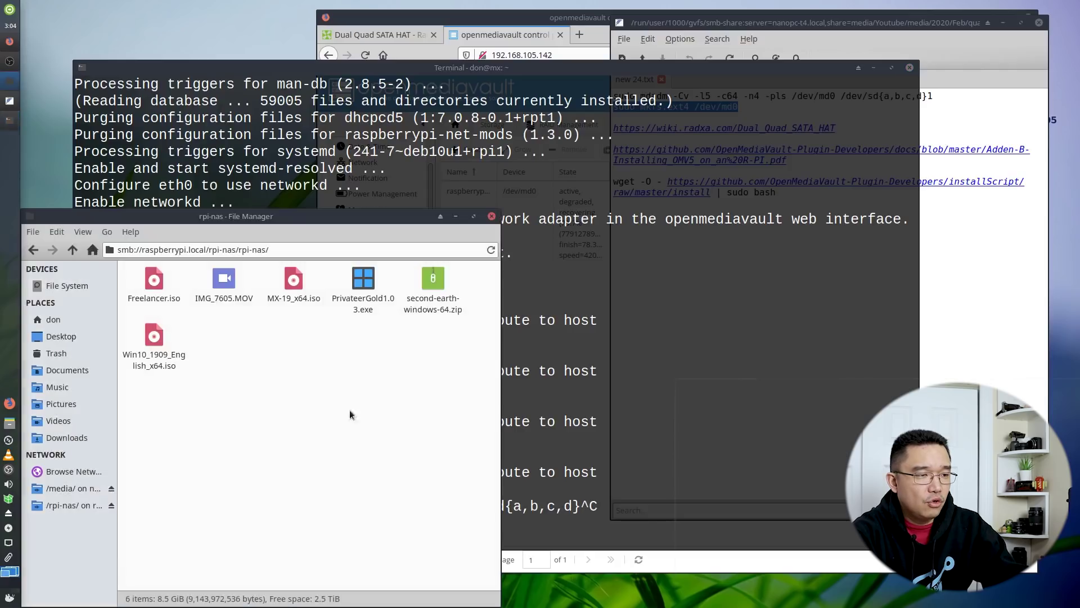
{"action": "left_click", "coordinate": [470, 37]}
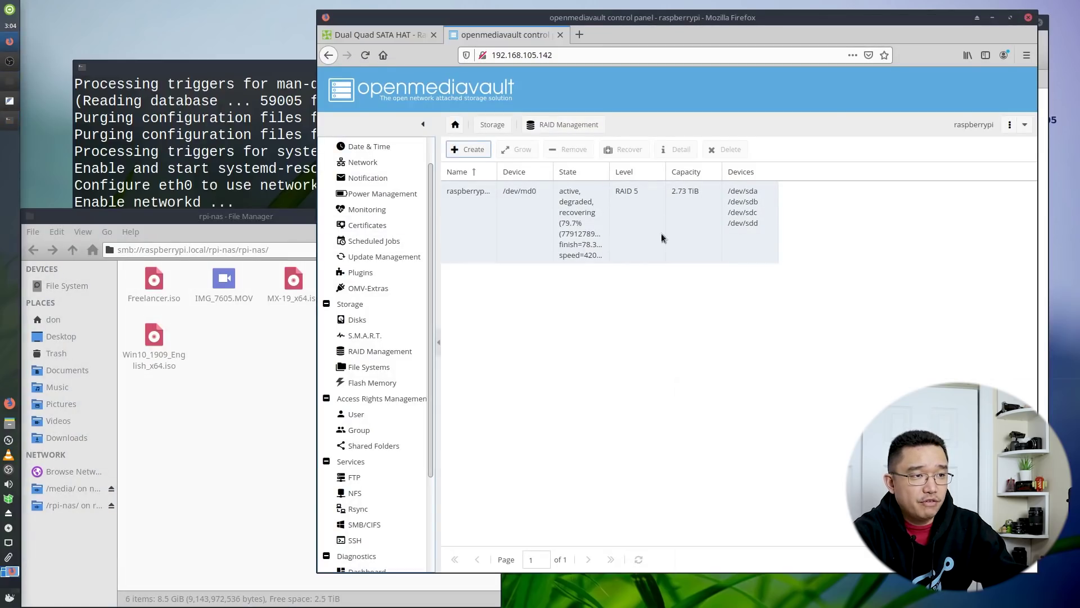
{"action": "left_click", "coordinate": [631, 242]}
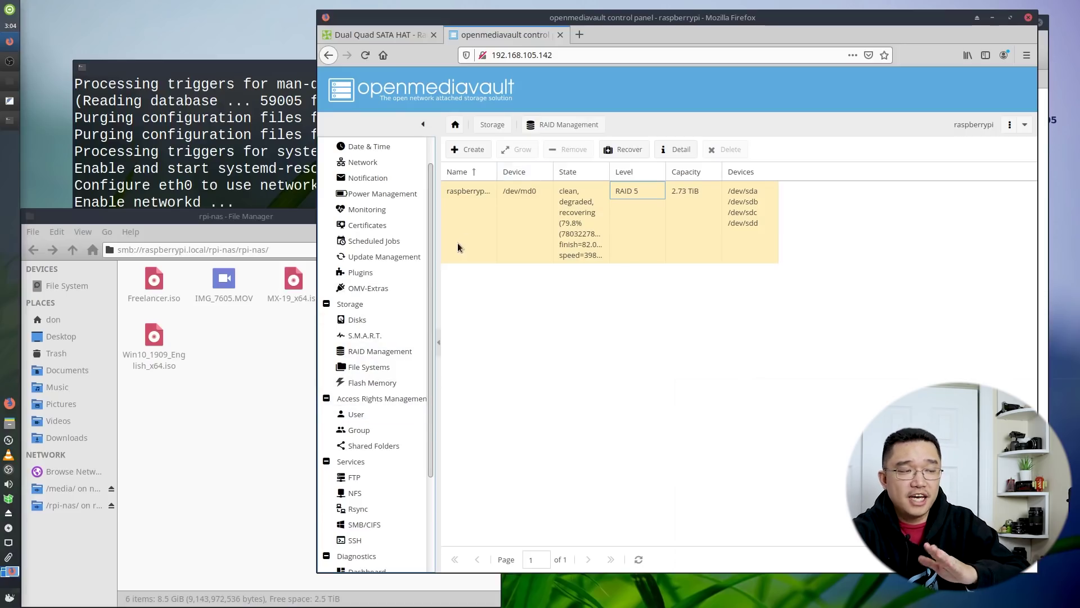
Bring the terminal back in front, with sudo mkfs.ext4 /dev/md0 still waiting at the prompt
{"action": "left_click", "coordinate": [158, 193]}
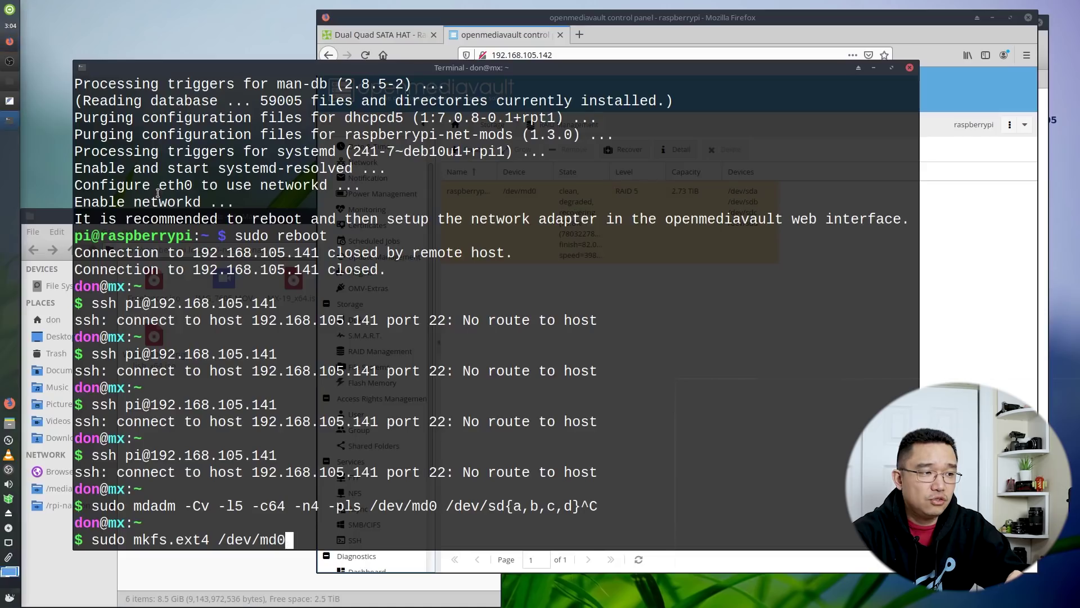